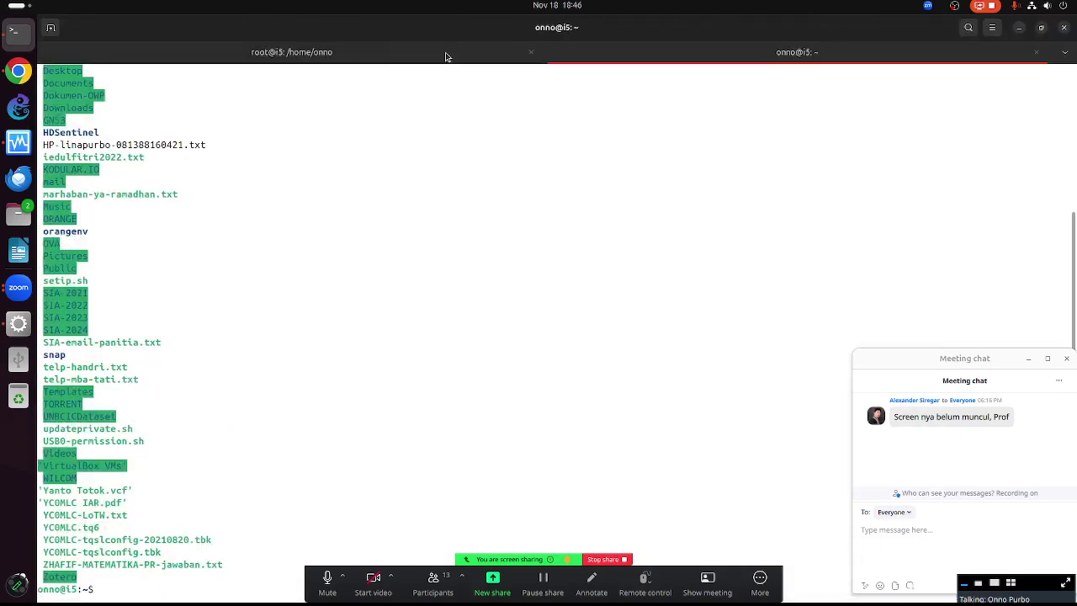
Zoom the terminal text in two levels from the window menu
left_click(993, 29)
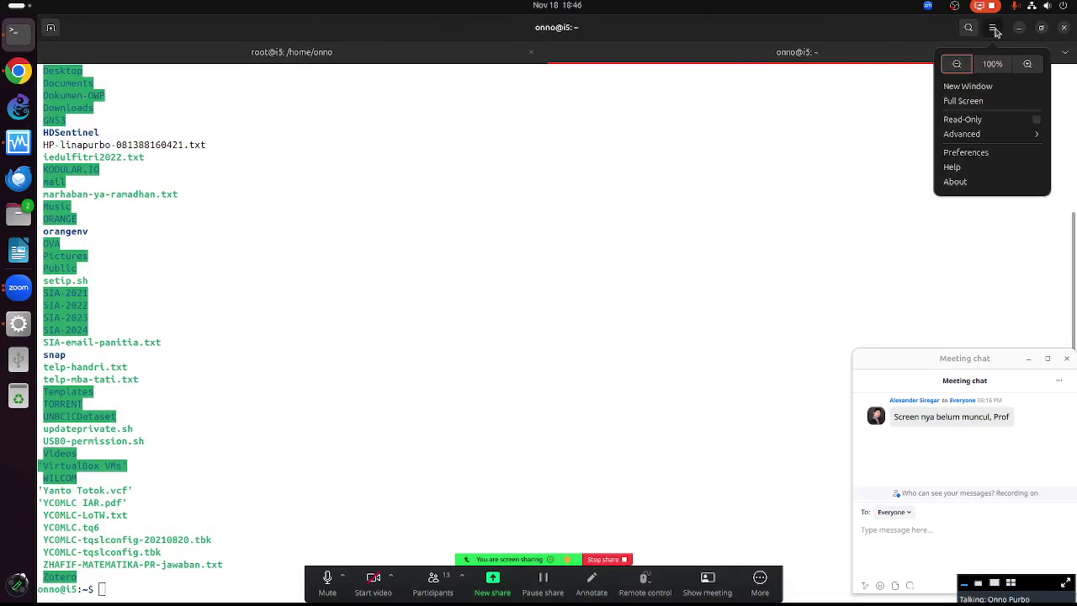
left_click(1026, 64)
left_click(992, 28)
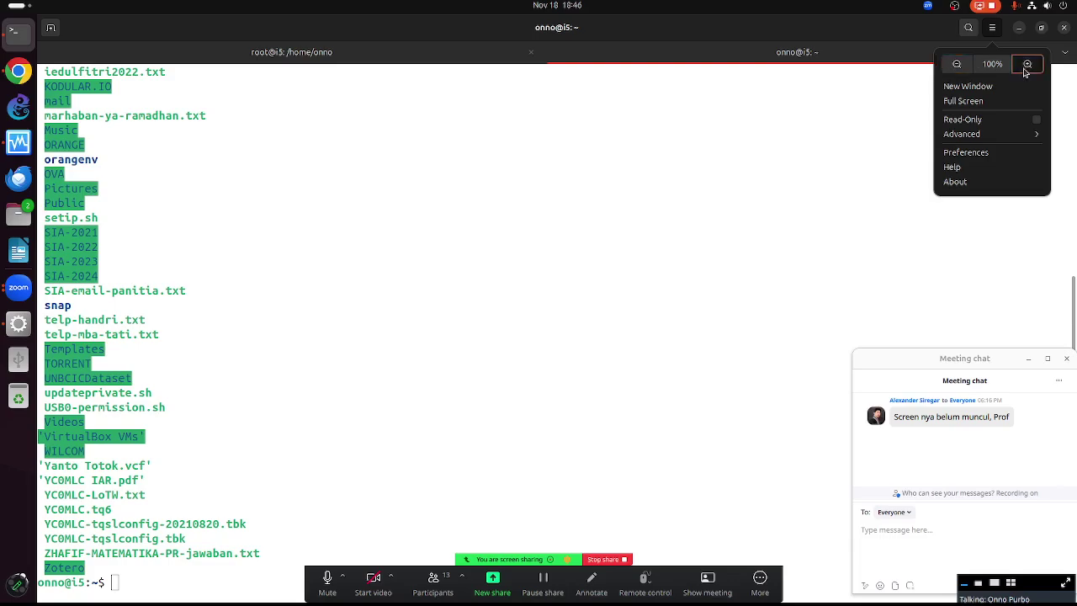
left_click(1025, 66)
Clear the screen, rerun ls on the home directory, and highlight backdoor.apk in the listing
type("clear")
key("Return")
type("ls")
key("Return")
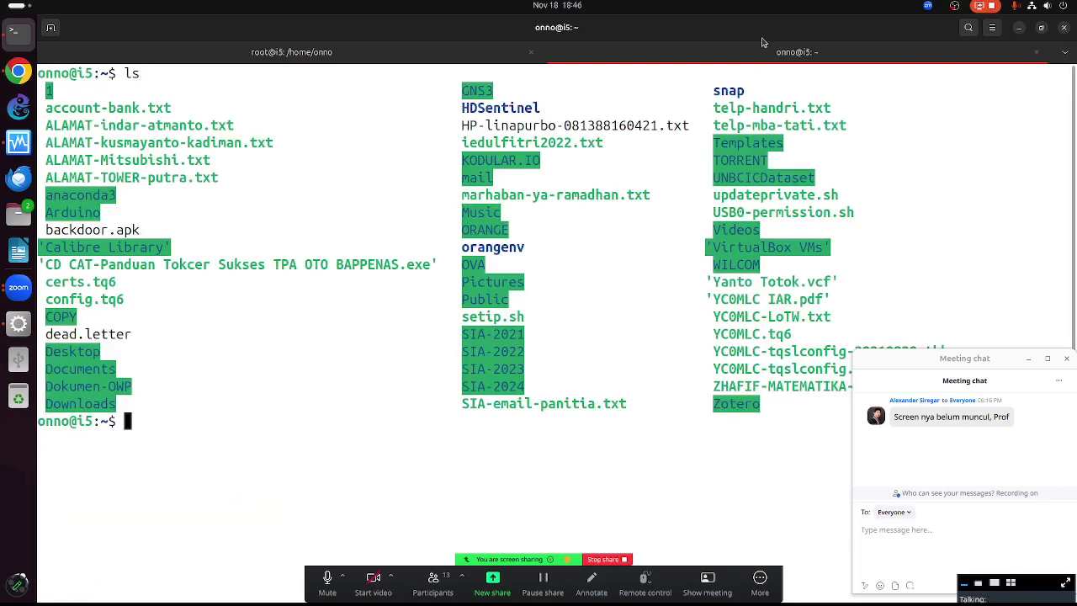
left_click_drag(141, 230, 37, 234)
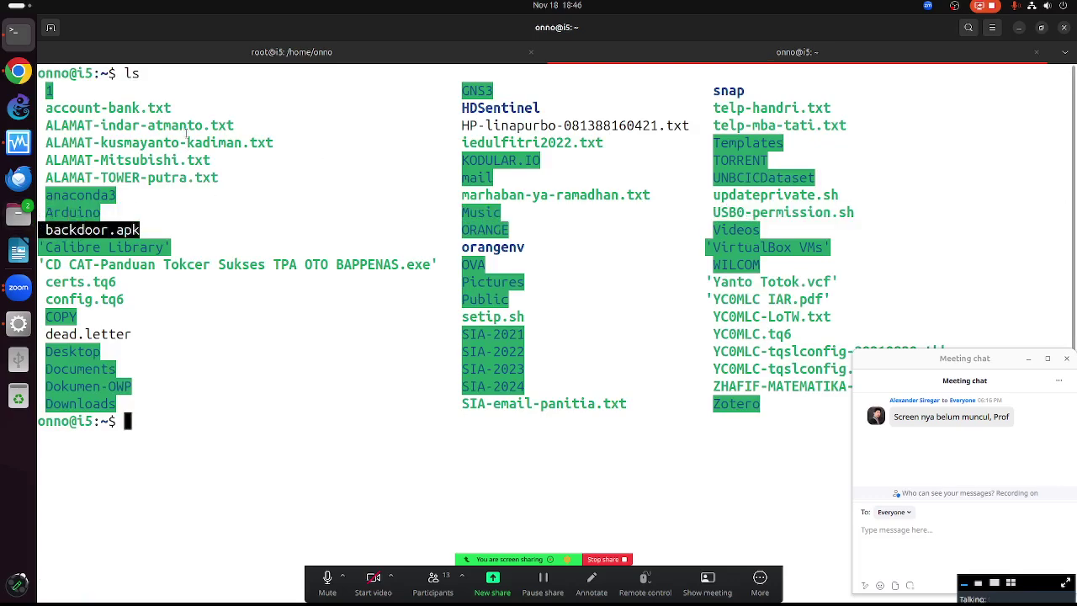
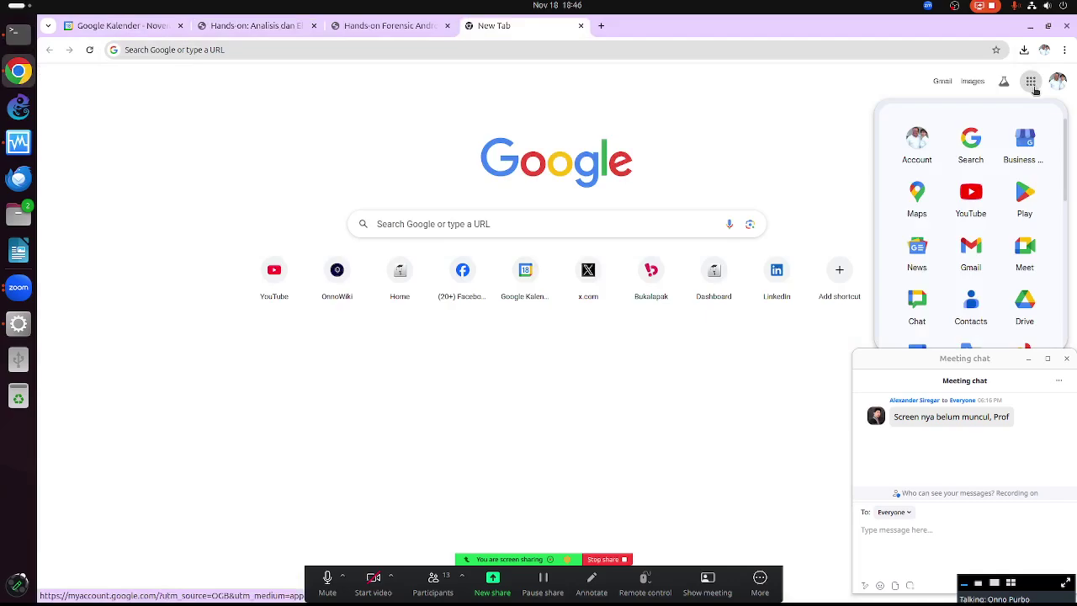
Launch Google Drive from the Google apps launcher in the new Chrome tab
left_click(1025, 301)
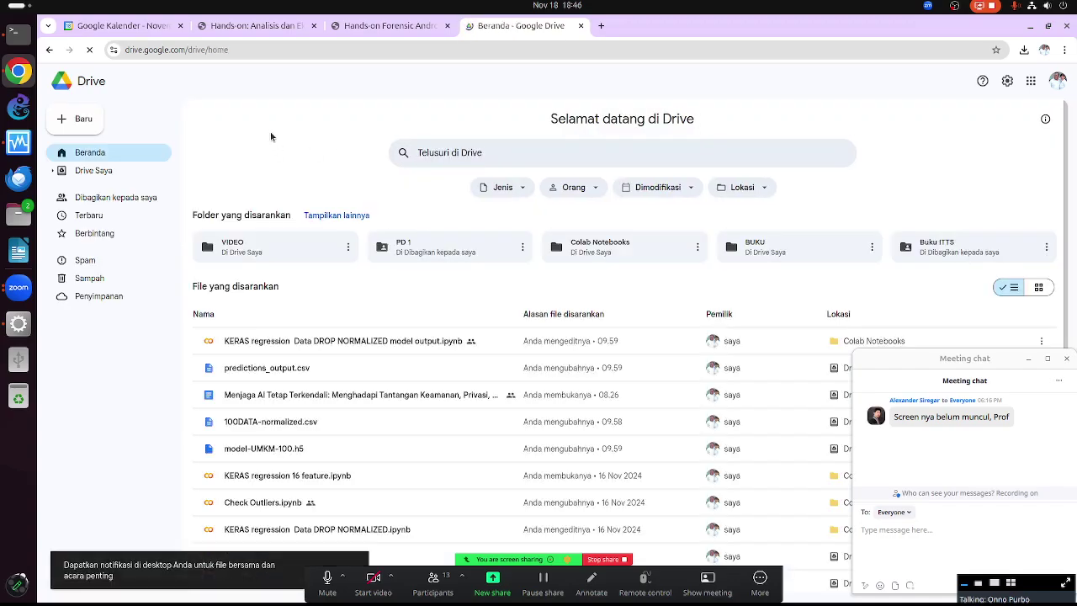
Begin a single-file upload from the Baru (New) menu and look through the Downloads folder
left_click(95, 124)
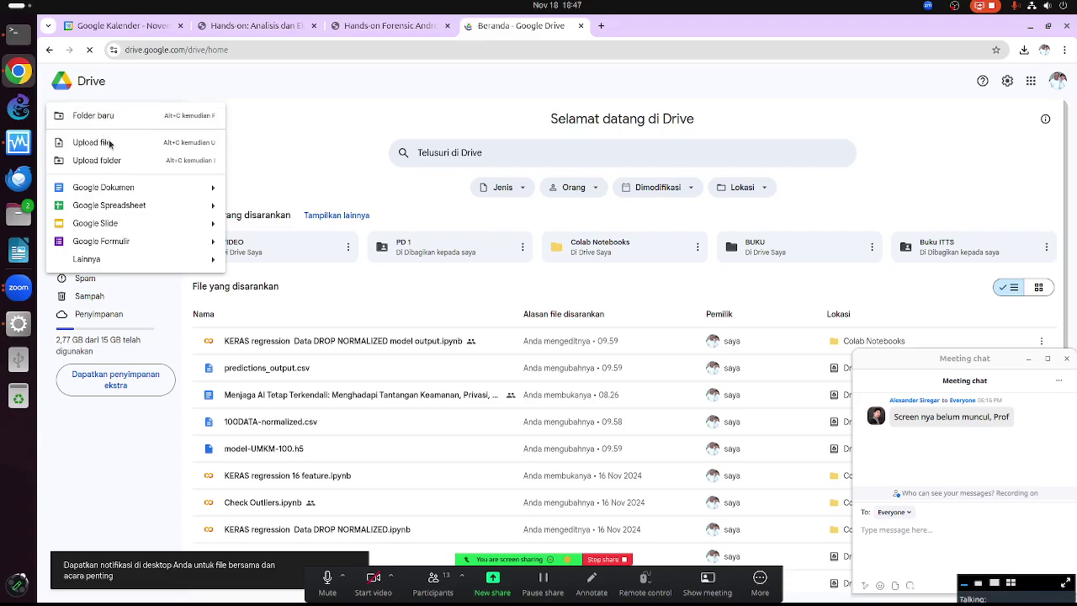
left_click(113, 143)
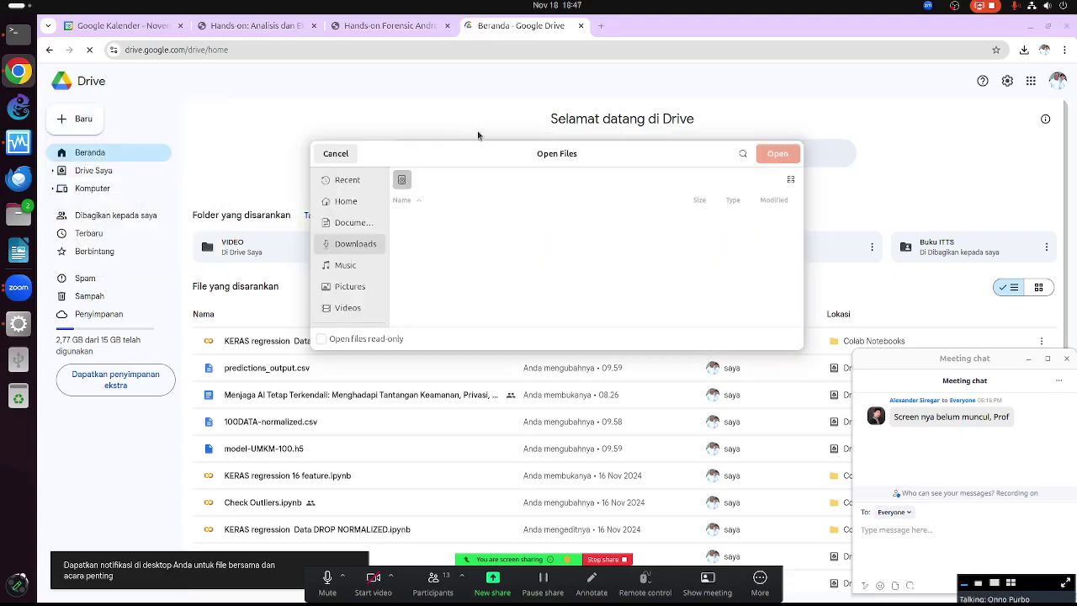
left_click(374, 244)
scroll(534, 264, "down", 3)
scroll(534, 268, "down", 10)
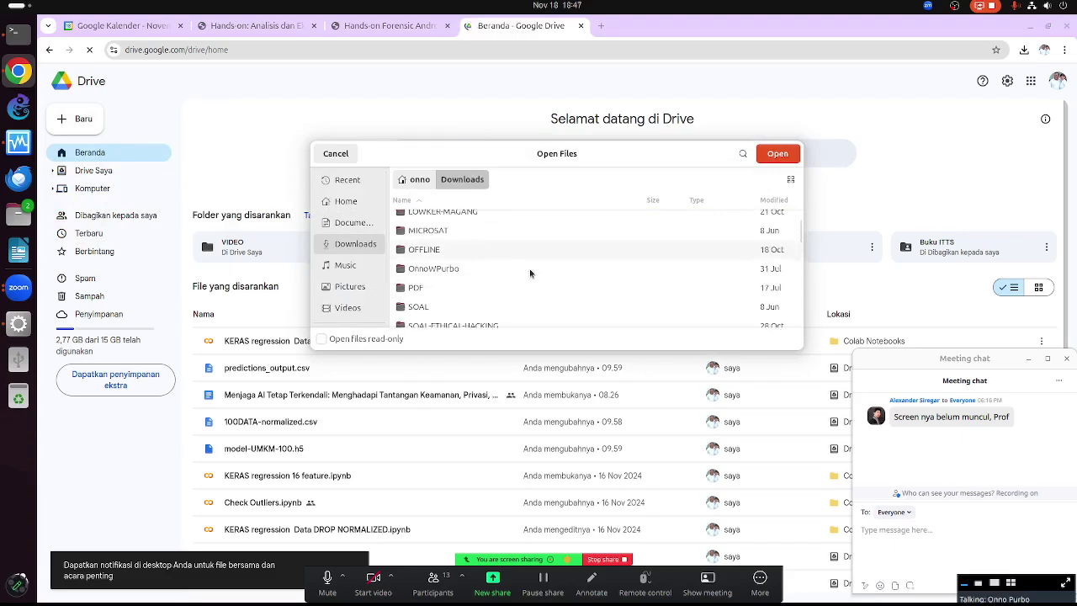
Move up to the onno home folder and select backdoor.apk for upload
left_click(415, 179)
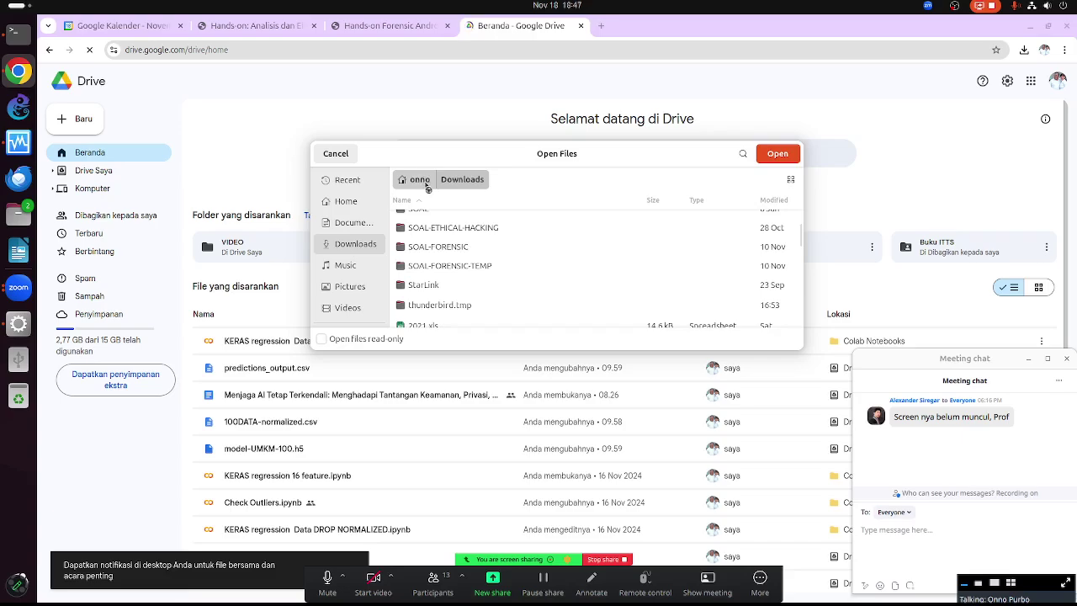
scroll(526, 266, "down", 10)
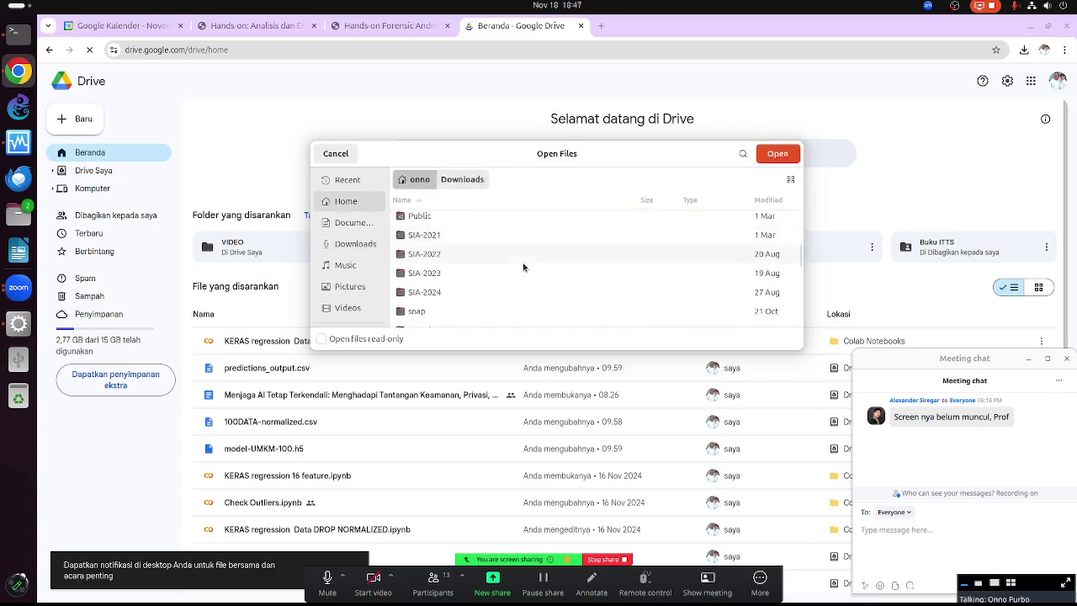
scroll(513, 269, "down", 5)
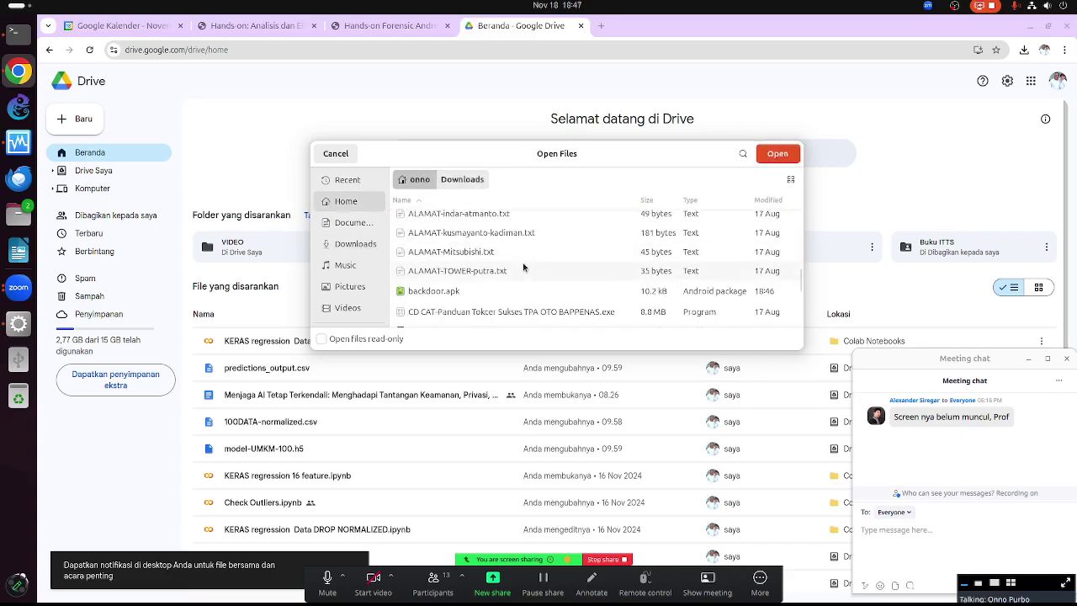
left_click(470, 272)
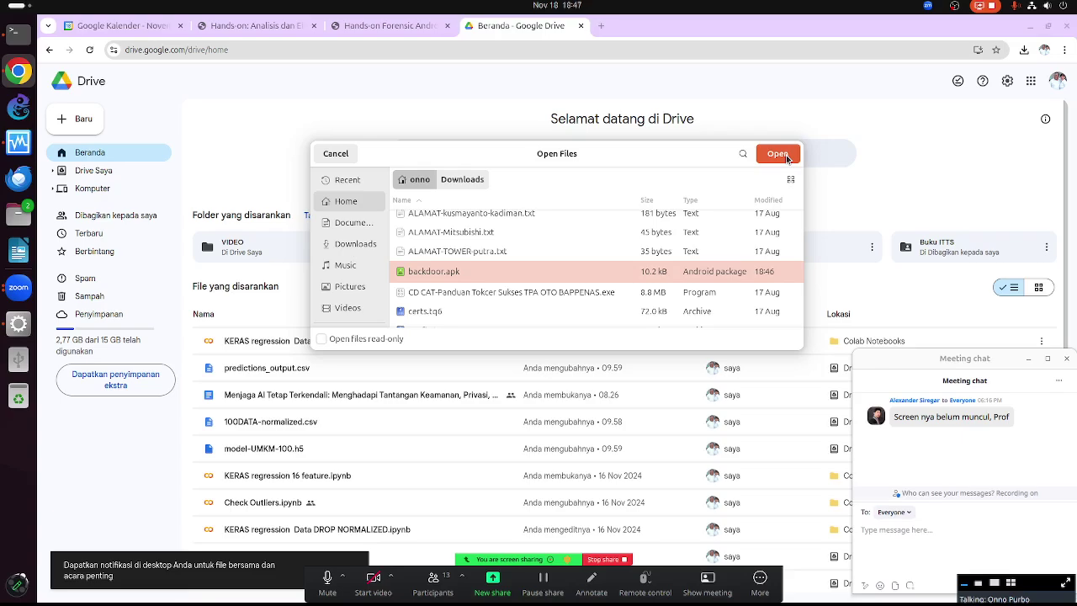
Upload backdoor.apk from the Downloads folder to Drive and move the meeting chat window aside
left_click(778, 154)
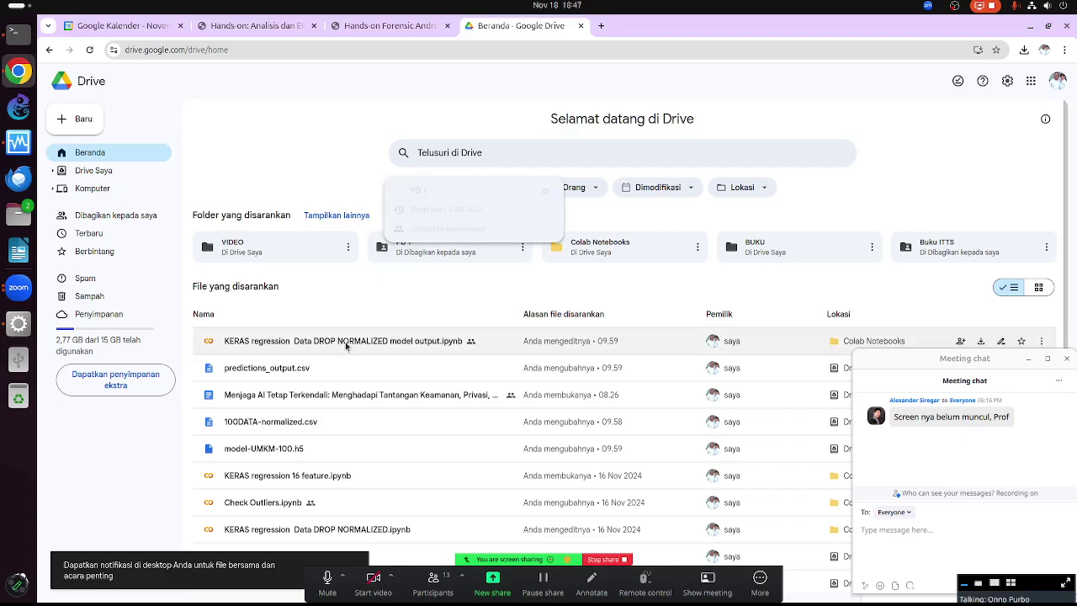
left_click_drag(912, 358, 617, 384)
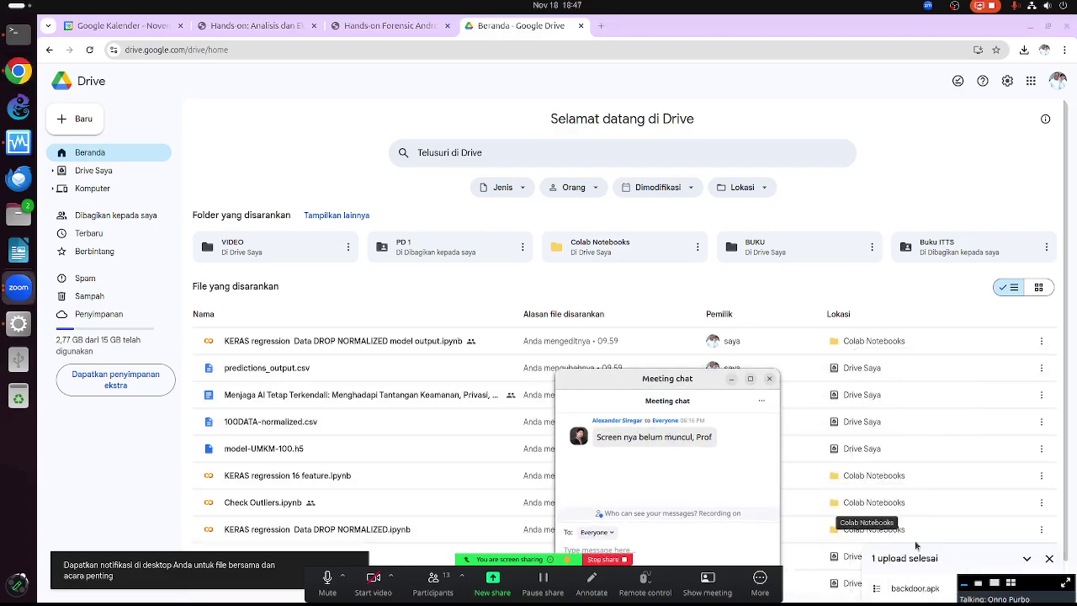
Open Drive Saya, scroll through its file list, then place the cursor in the Drive search box
left_click(88, 171)
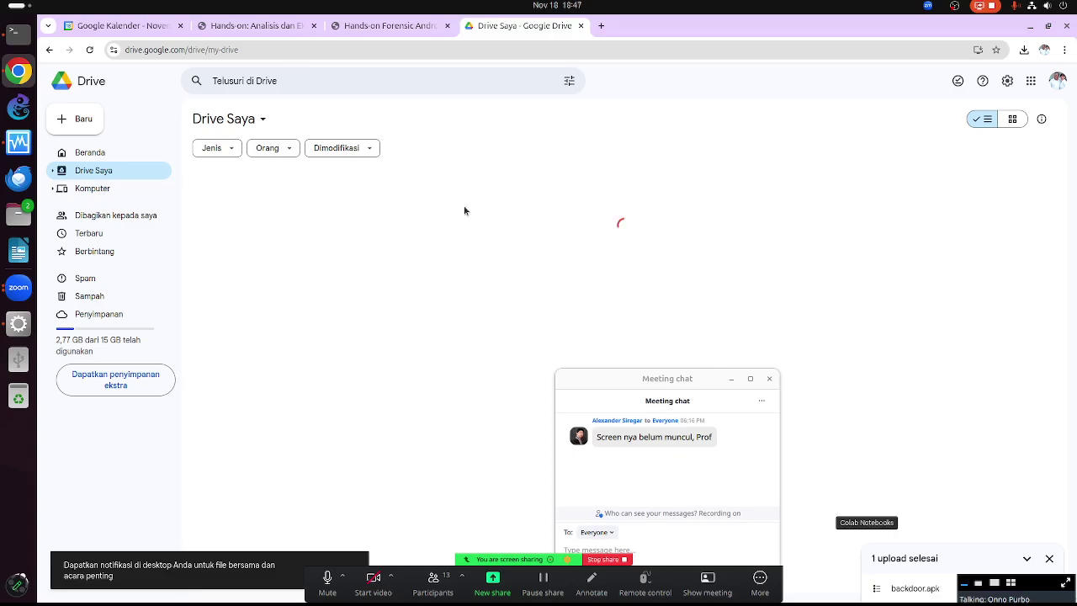
left_click_drag(657, 386, 953, 346)
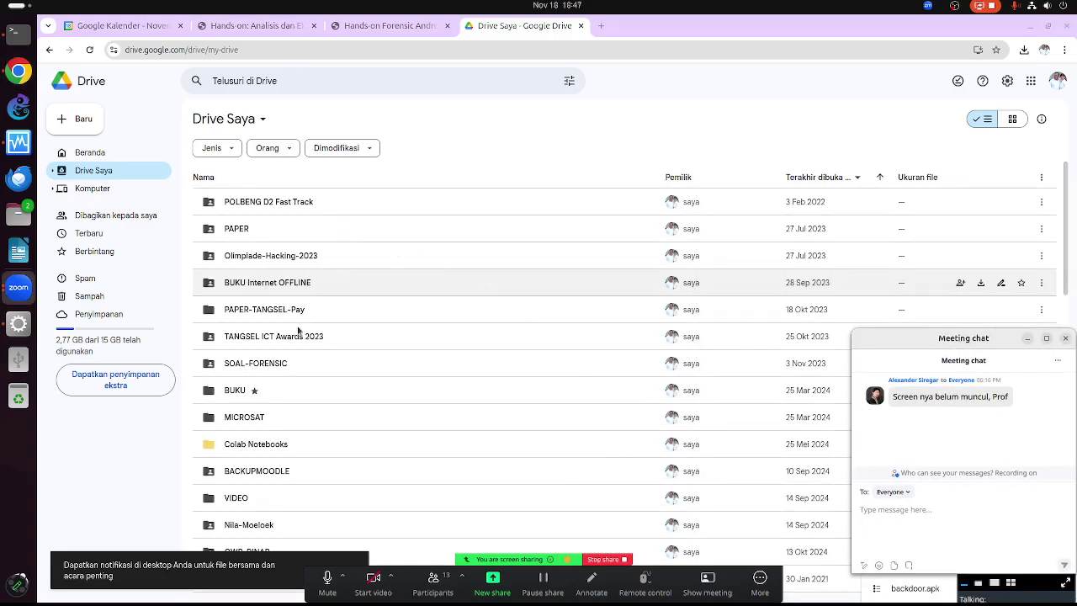
scroll(283, 399, "down", 10)
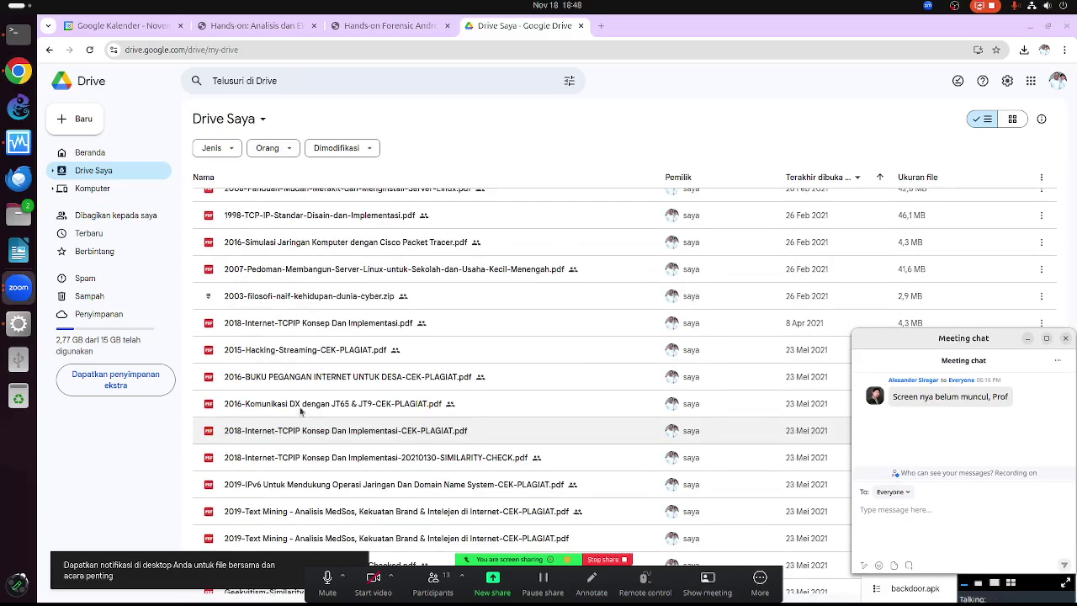
scroll(295, 378, "up", 8)
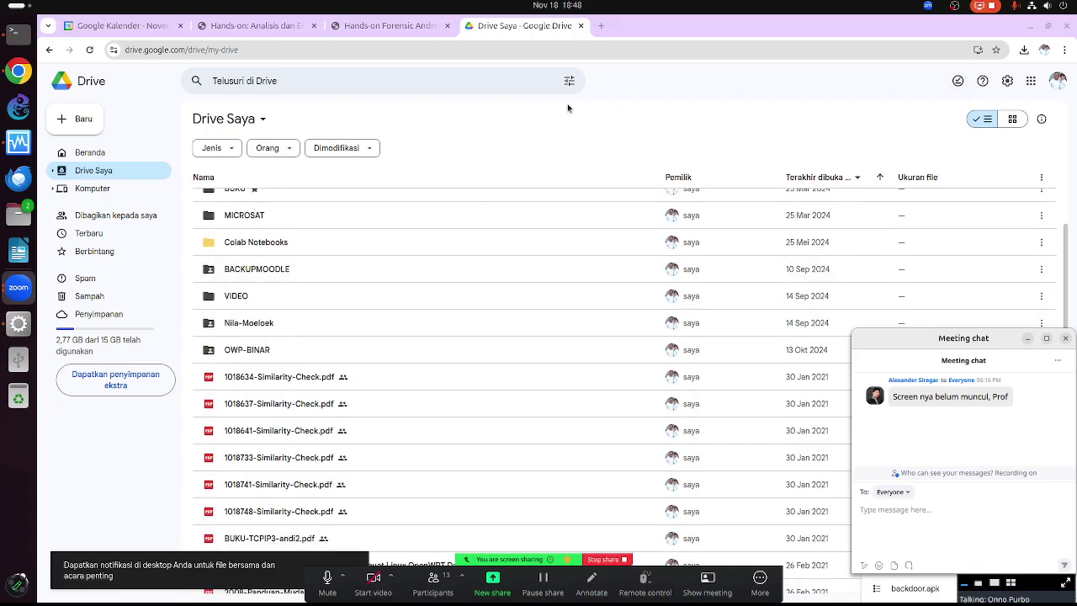
left_click(395, 75)
Search Drive for 'backdo' and open the backdoor.apk suggestion in the file preview
type("backdo")
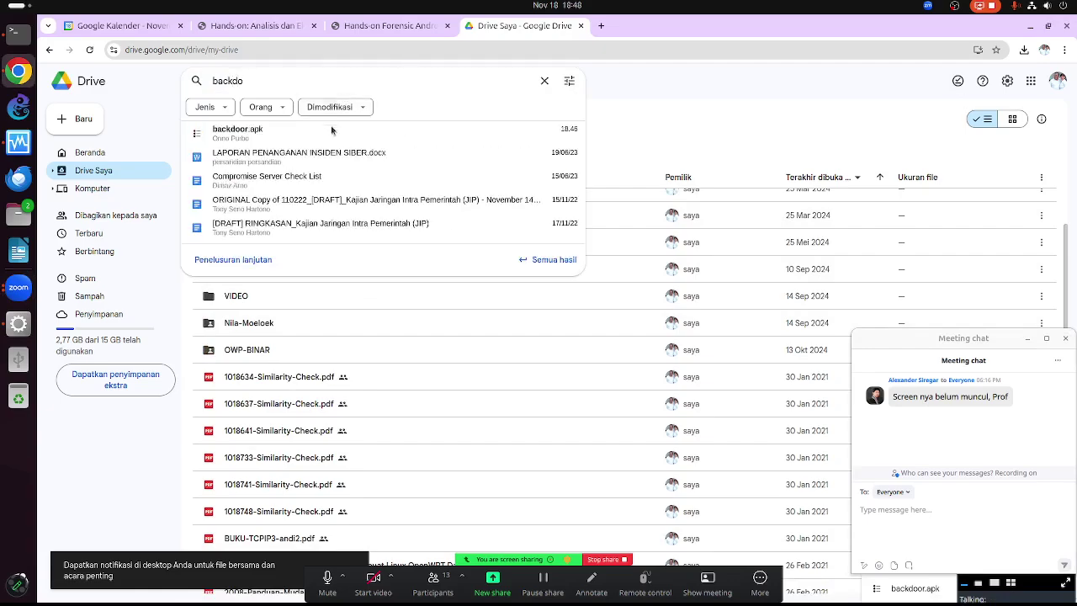
left_click(331, 128)
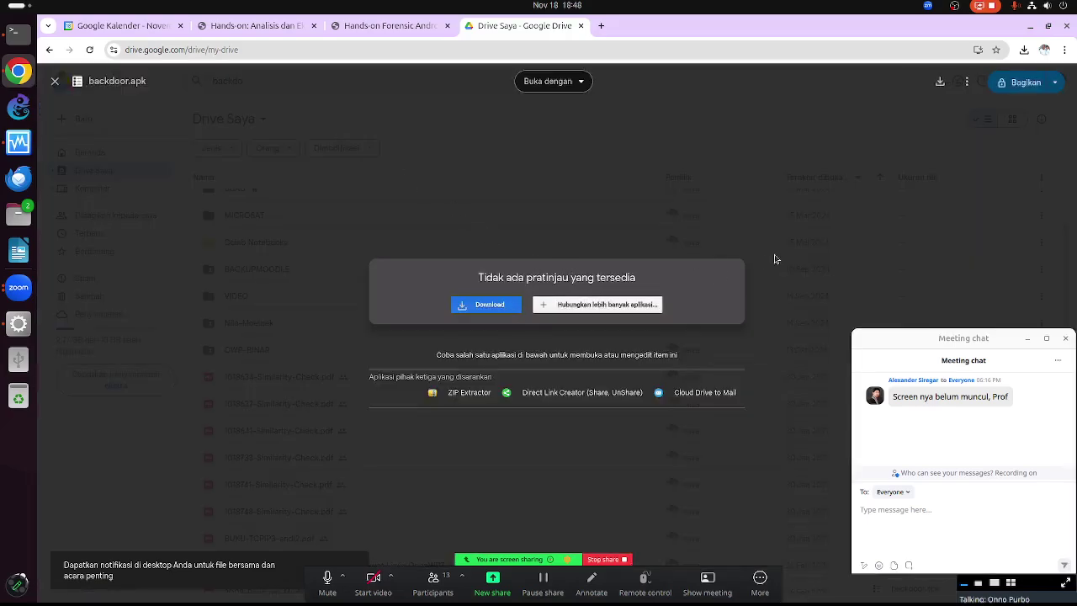
left_click(848, 234)
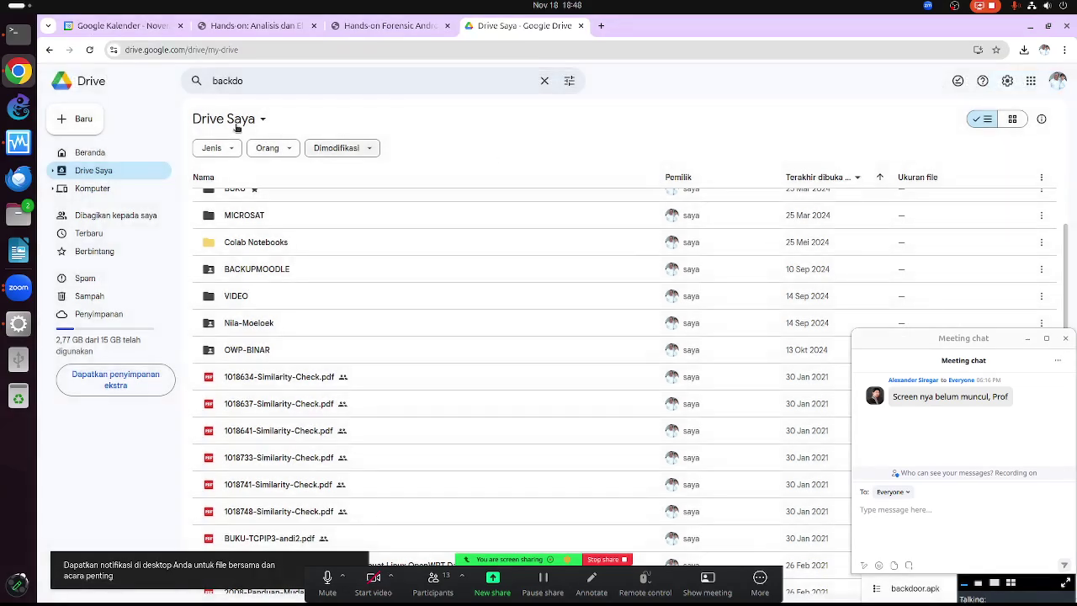
left_click(267, 78)
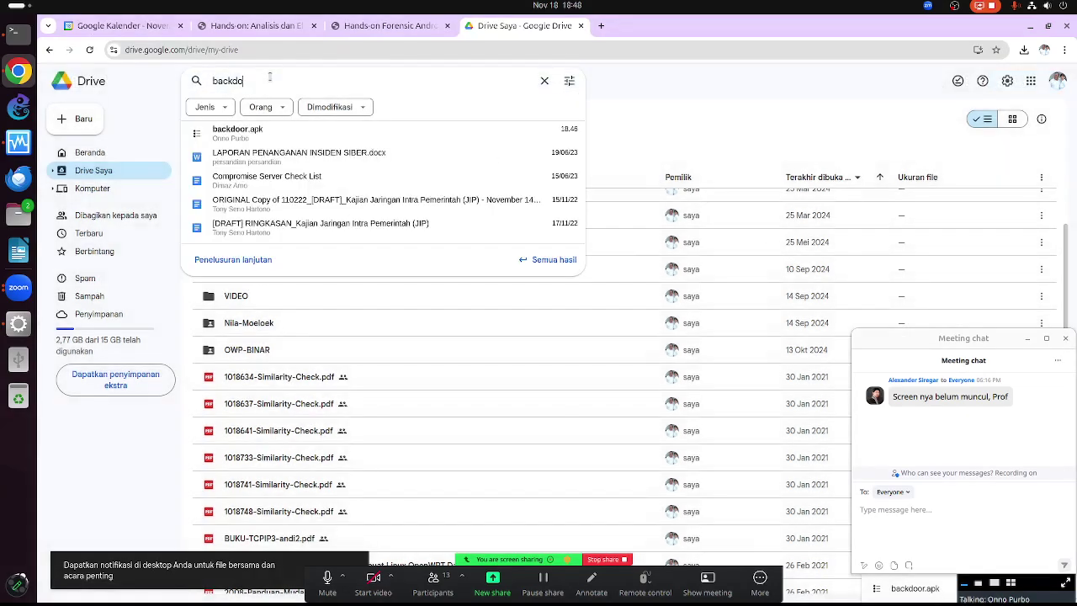
left_click(253, 130)
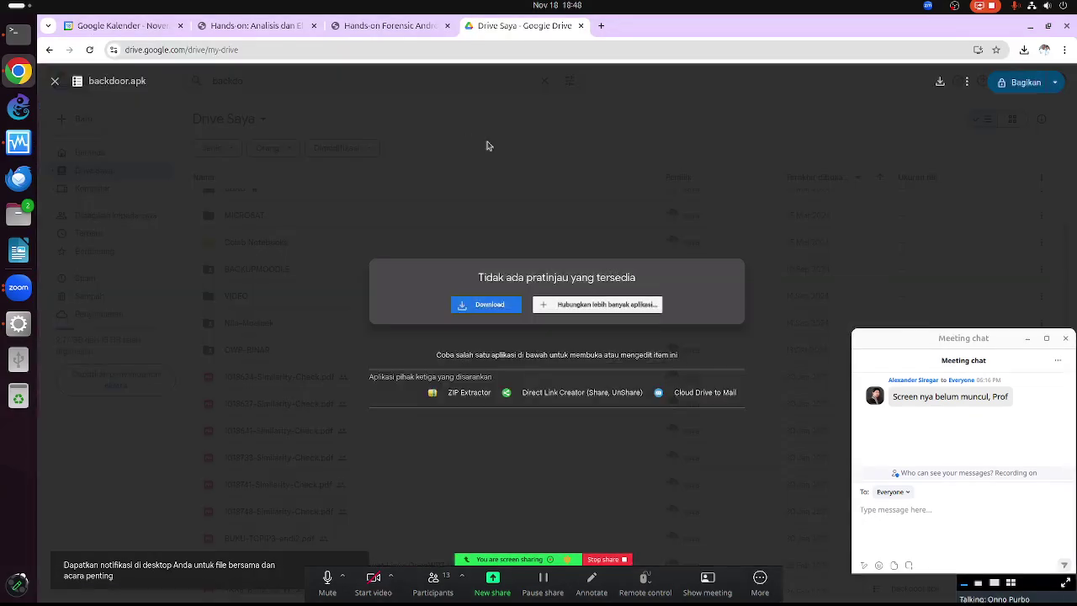
Change backdoor.apk's general access to 'Siapa saja yang memiliki link' and copy its share link
left_click(1036, 86)
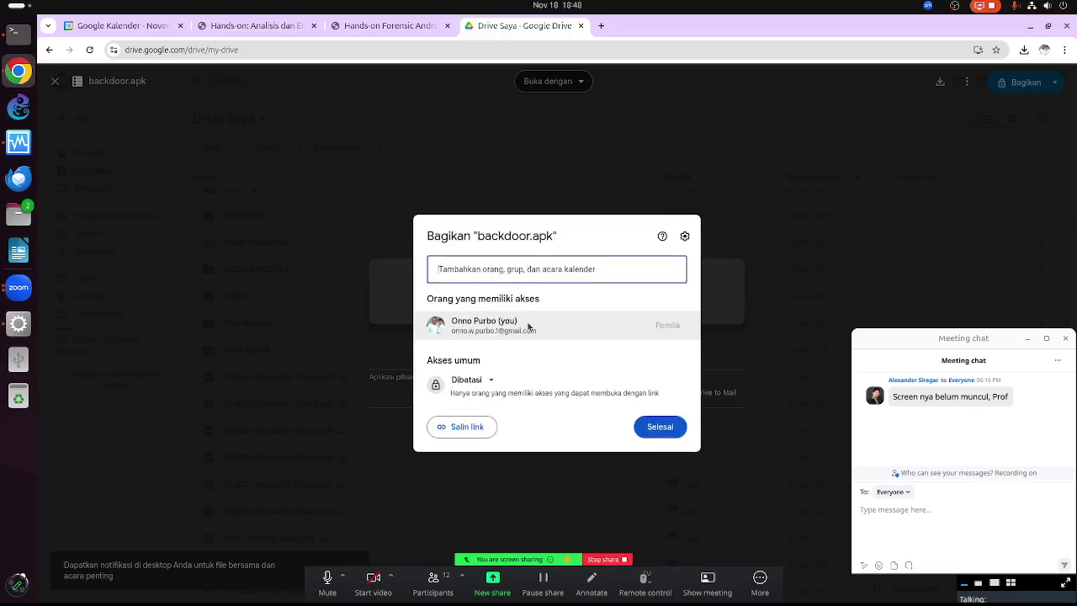
left_click(478, 388)
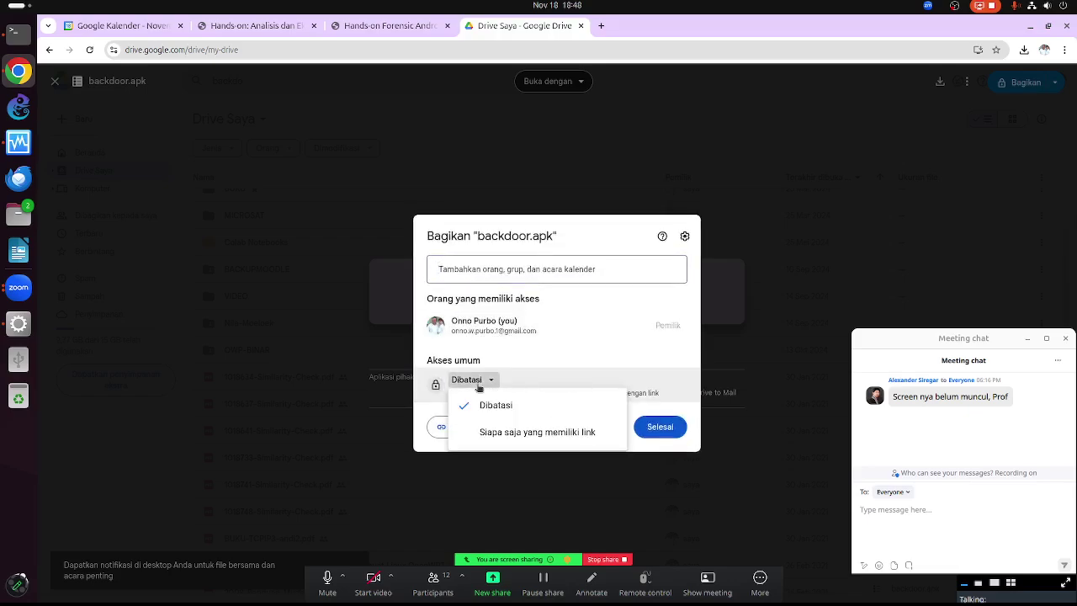
left_click(499, 435)
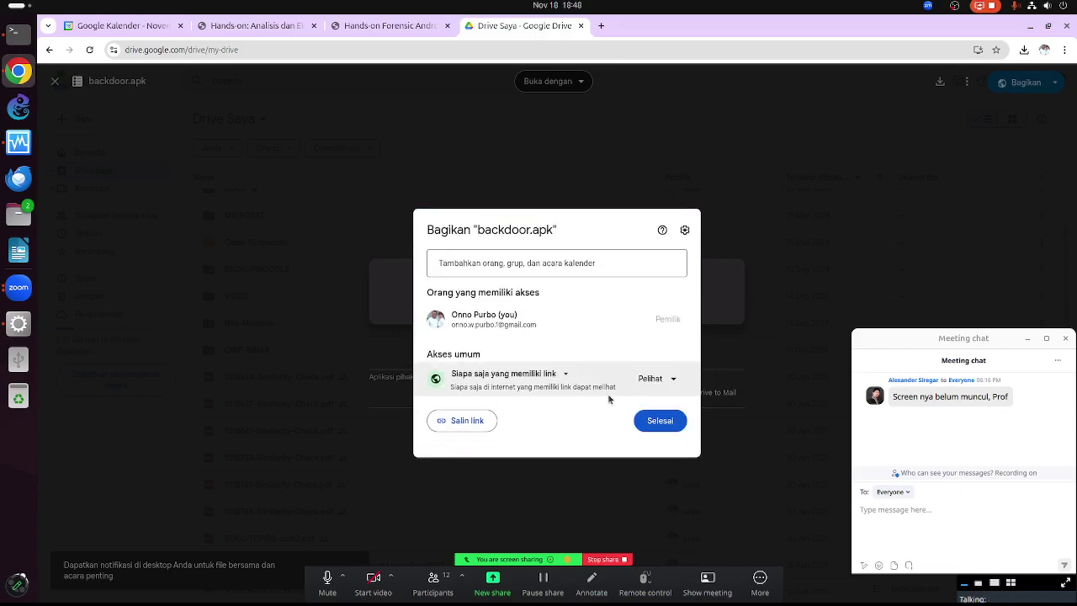
left_click(468, 427)
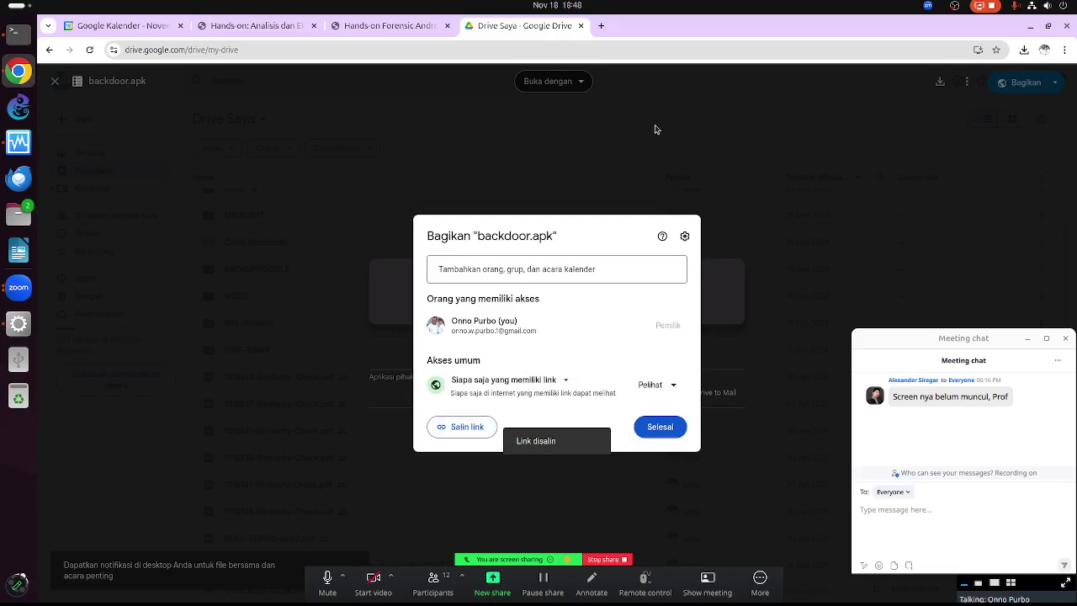
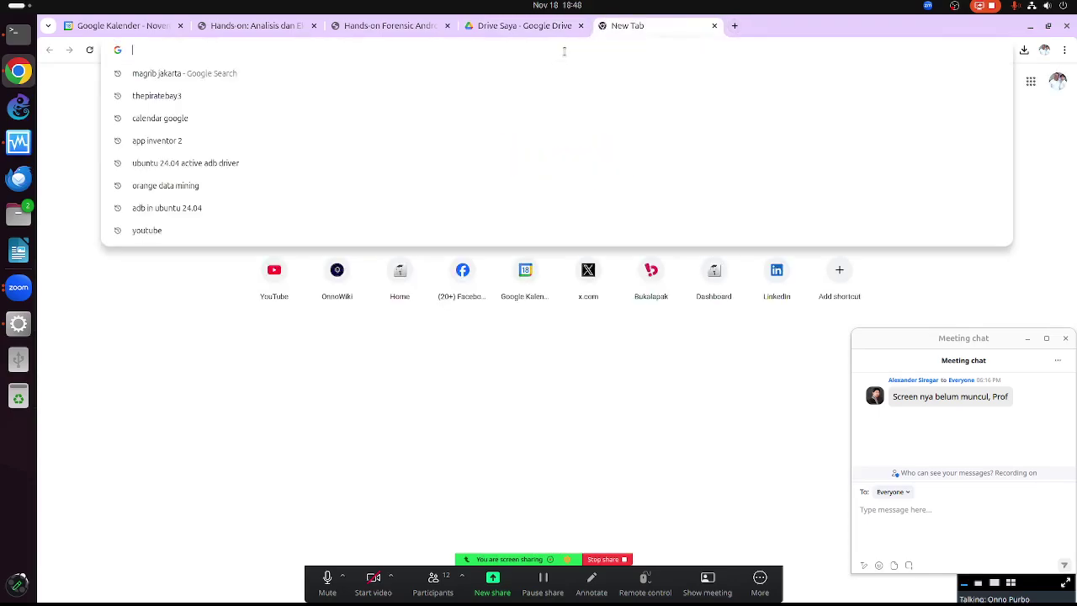
Go to bit.ly, paste the Google Drive file link, and submit it for shortening
type("bit")
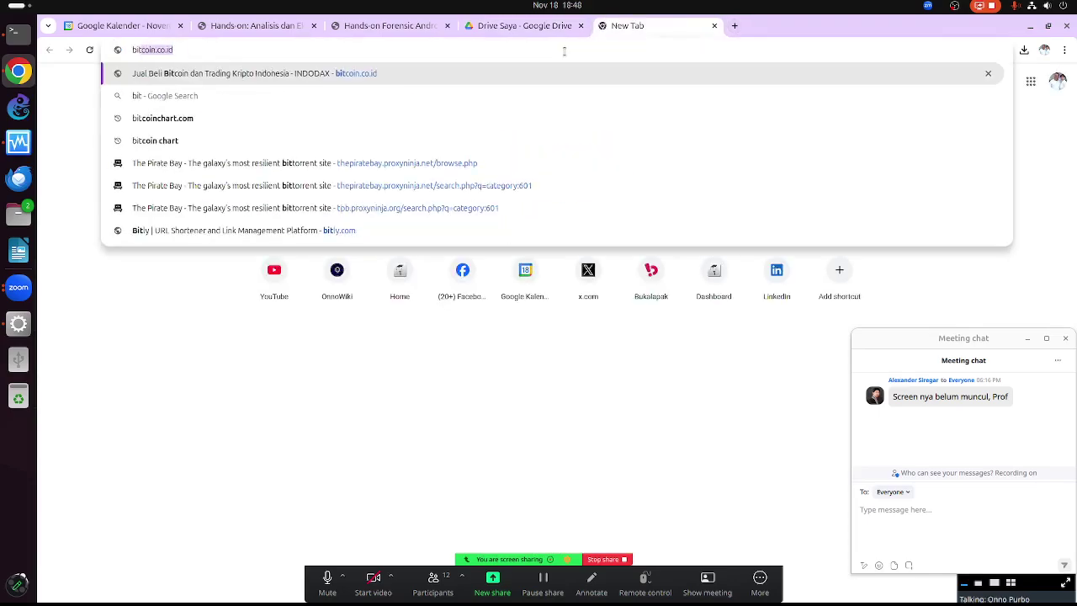
type(".ly")
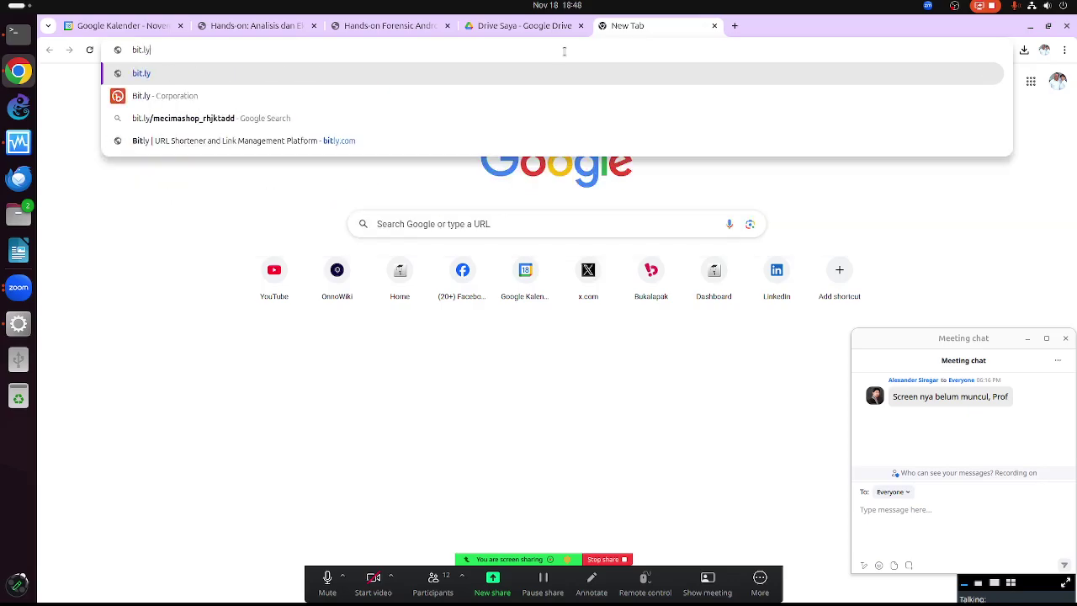
key("Return")
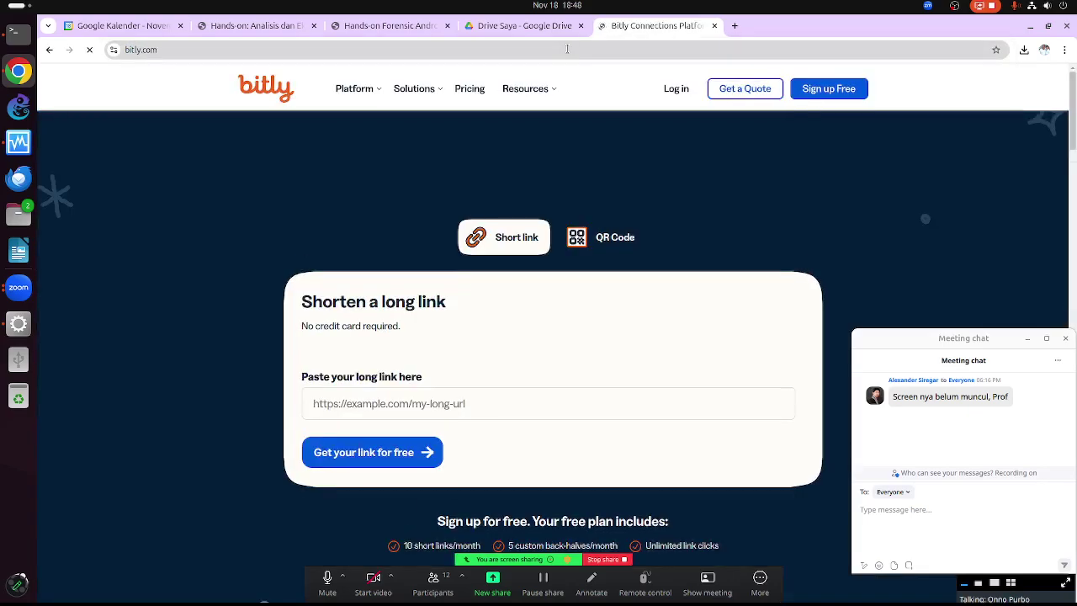
left_click(417, 444)
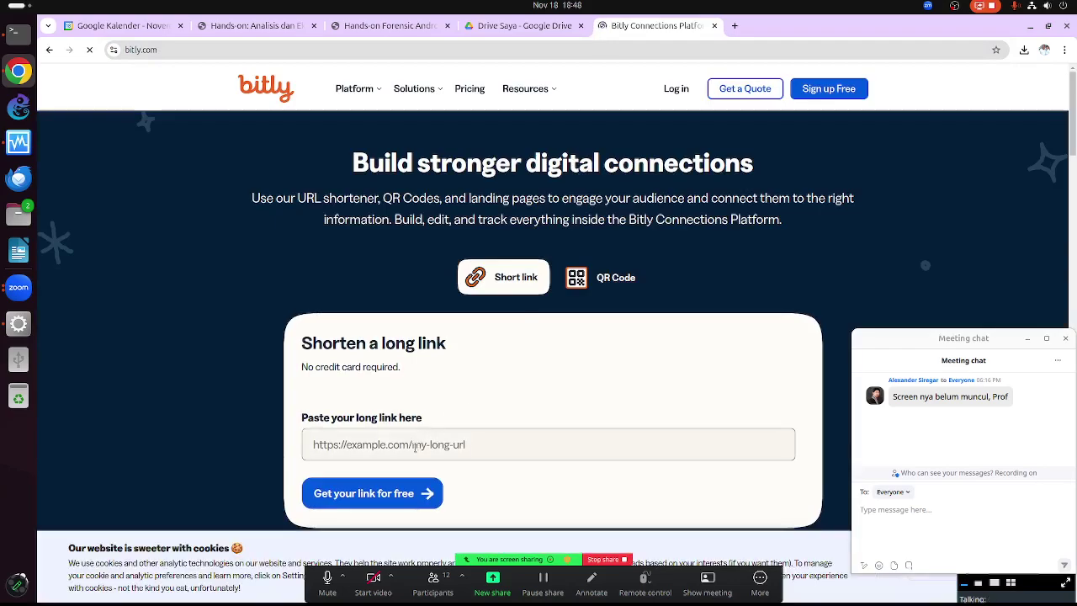
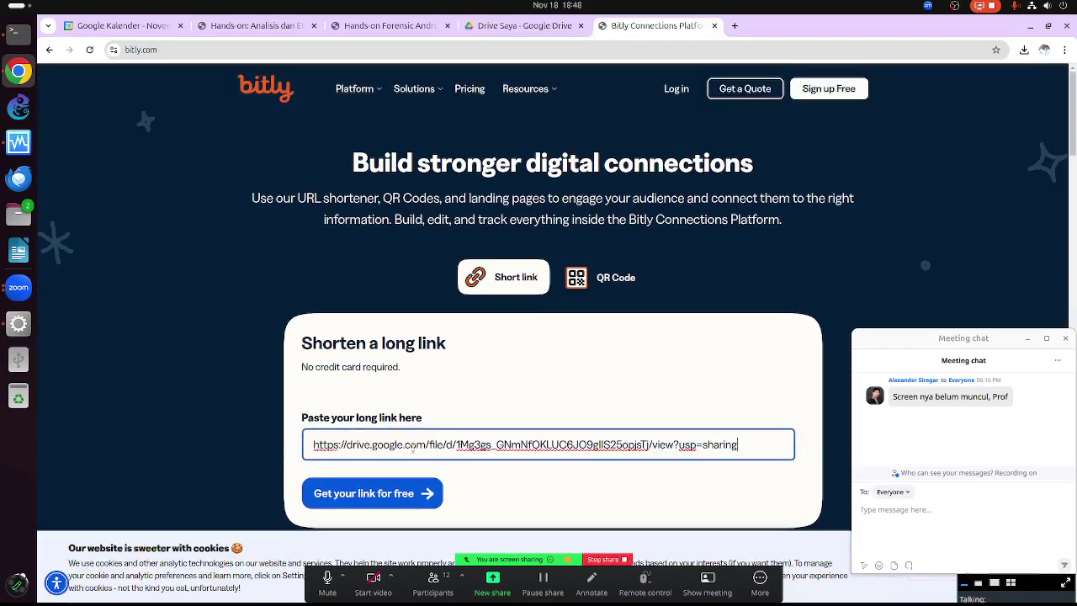
left_click(389, 493)
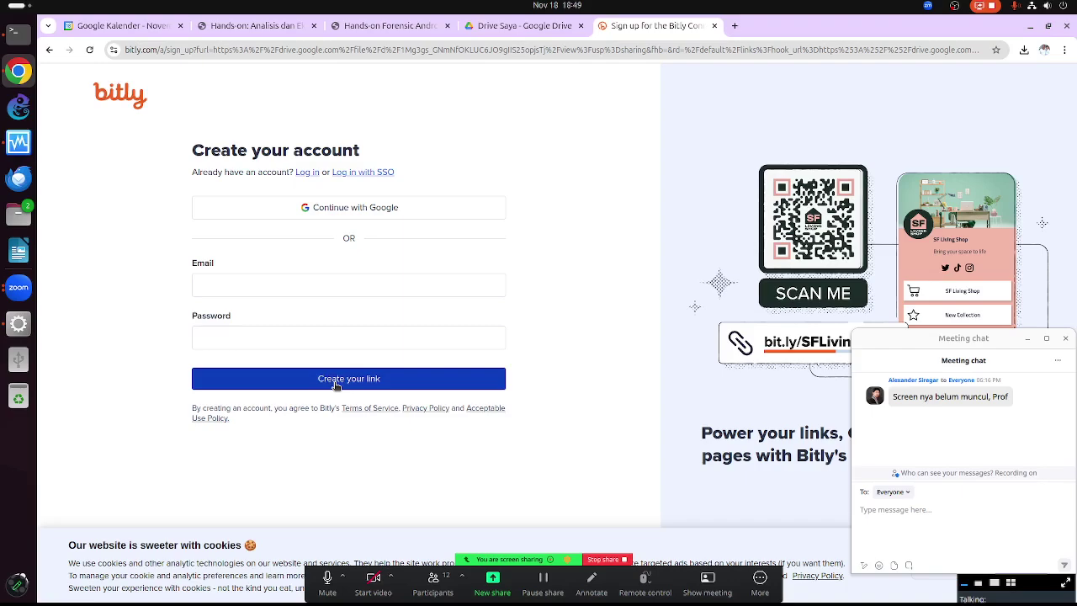
Create the Bitly account with Google sign-in, choosing the Google account and allowing access
left_click(359, 210)
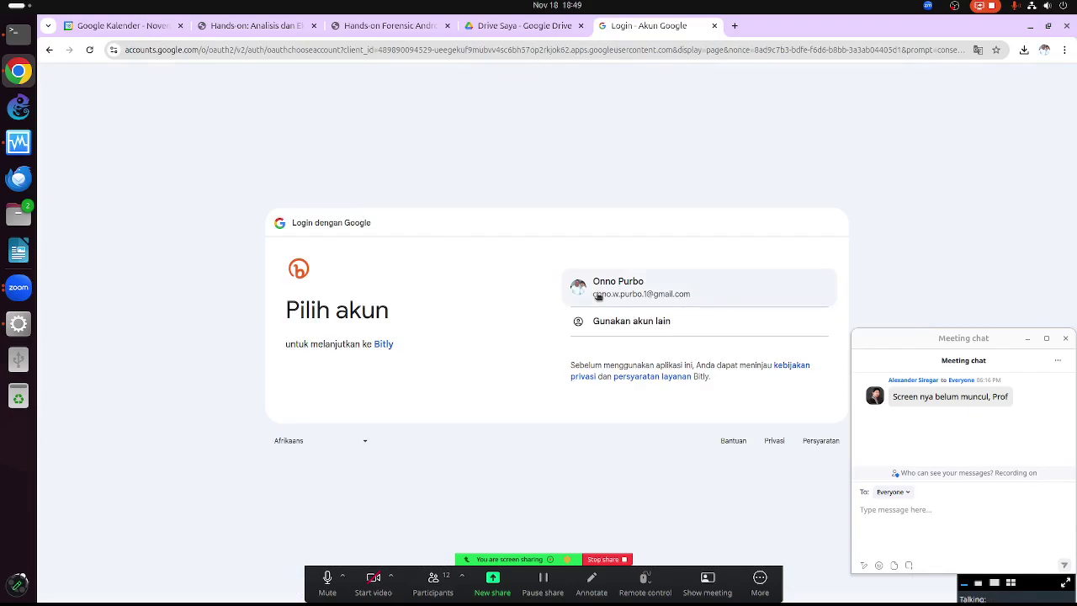
left_click(598, 294)
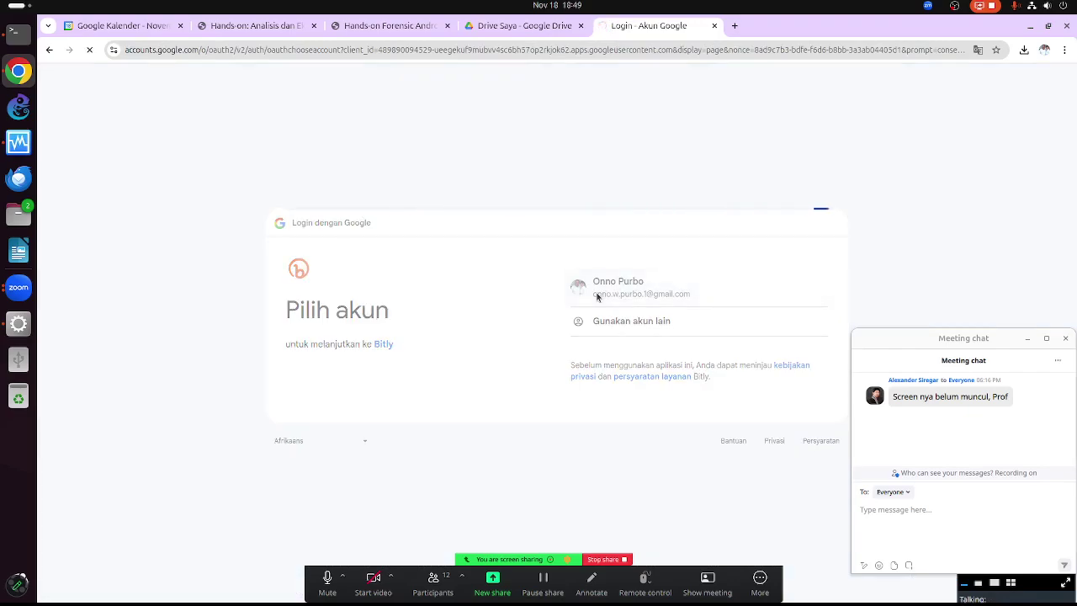
left_click(752, 393)
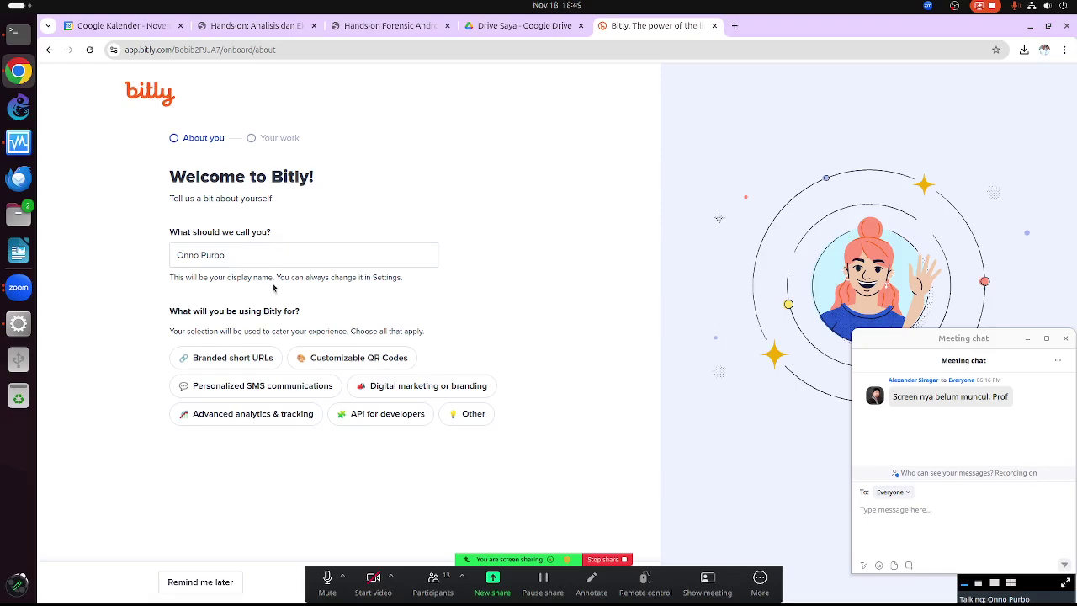
Select Branded short URLs as the intended use and continue, keeping the meeting windows off the form
left_click_drag(871, 339, 784, 369)
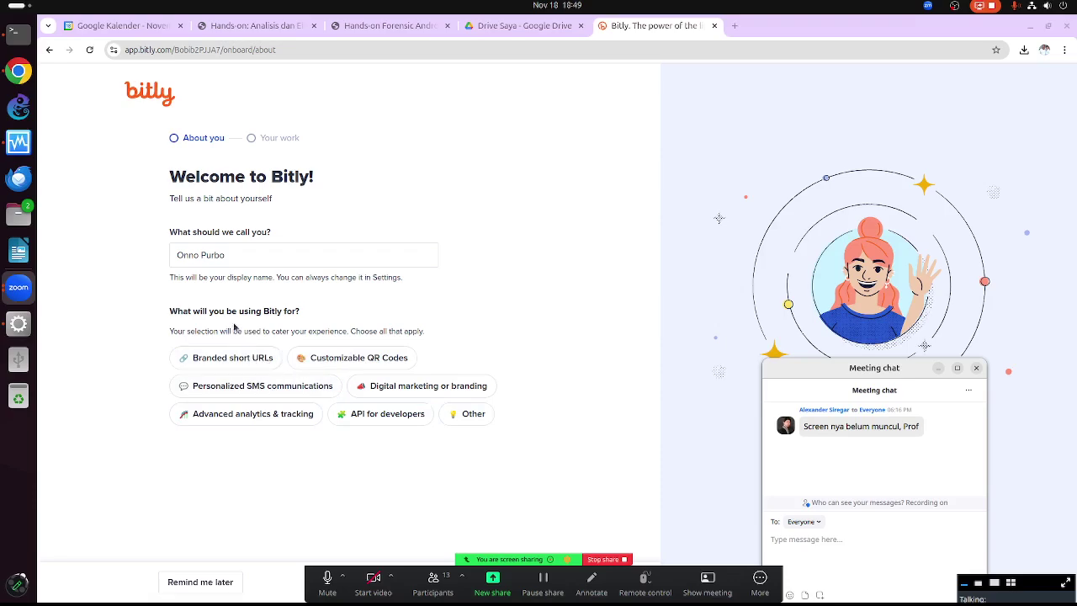
left_click(239, 356)
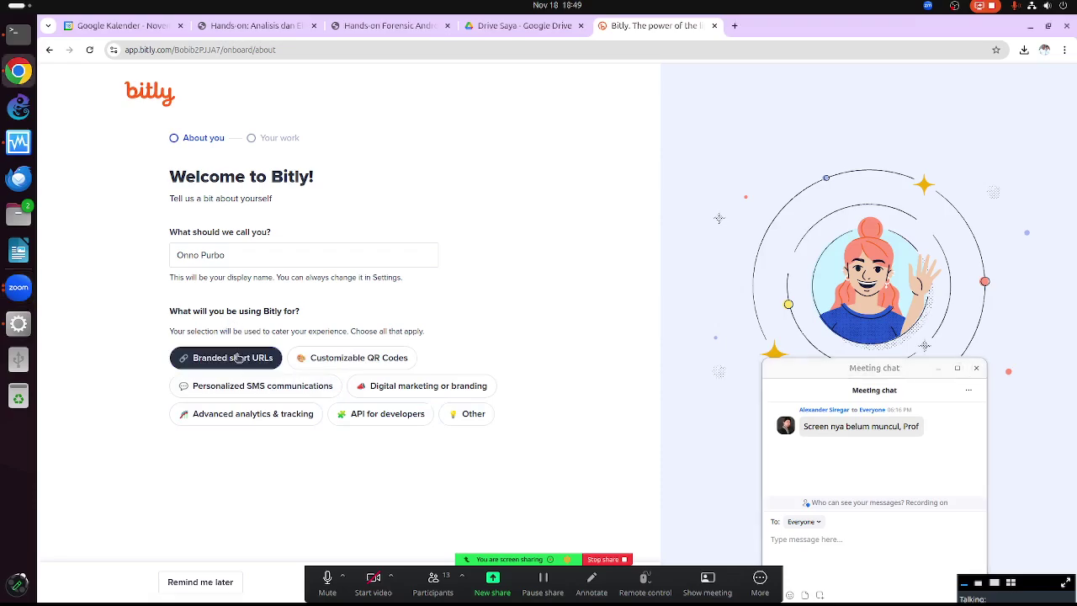
left_click_drag(828, 369, 879, 486)
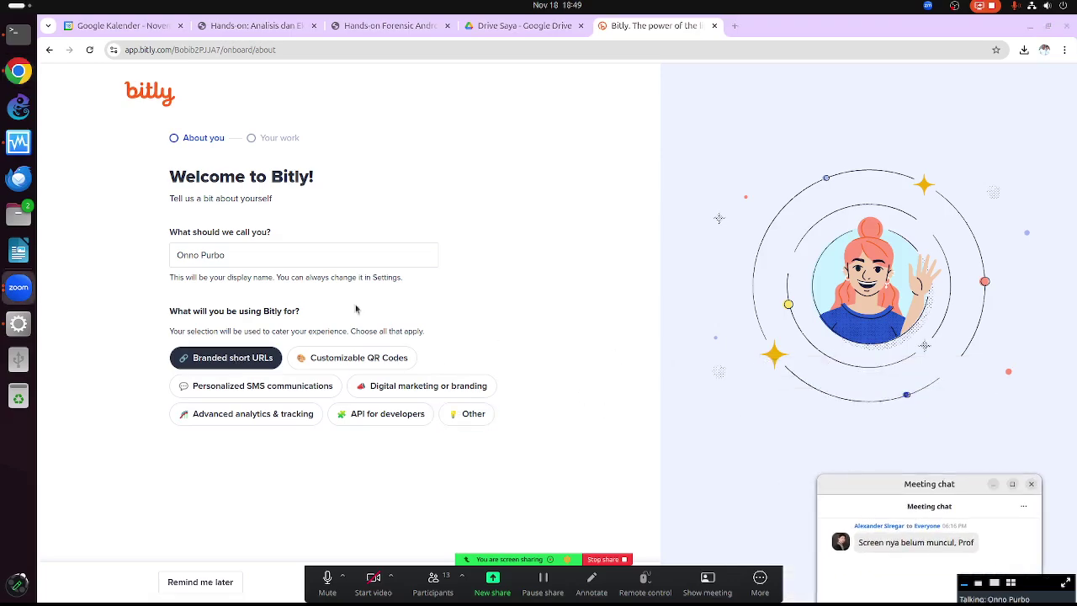
left_click(309, 256)
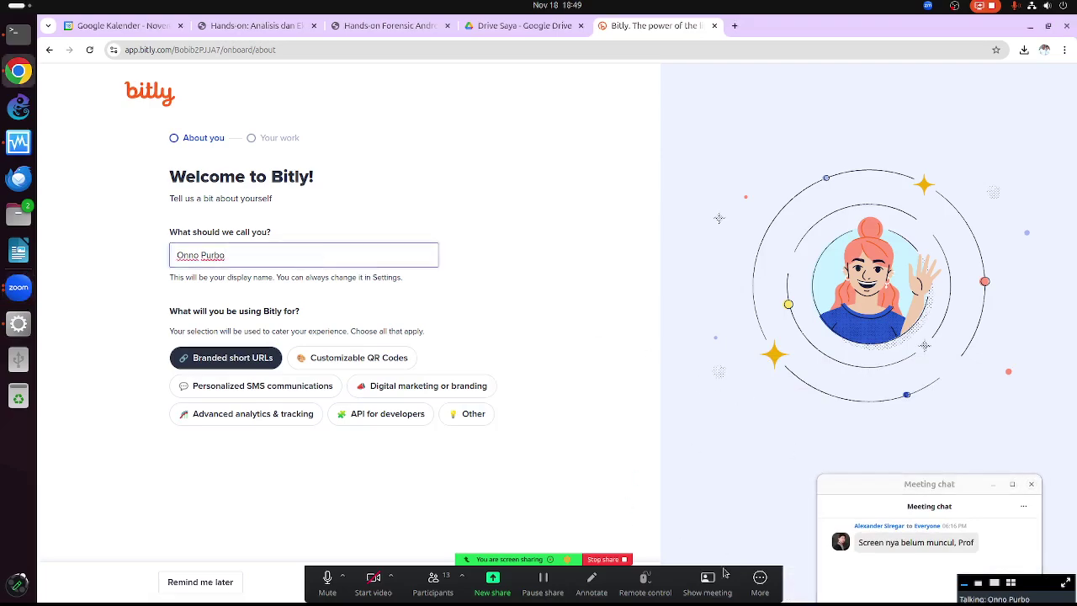
left_click_drag(742, 587, 761, 507)
left_click(506, 581)
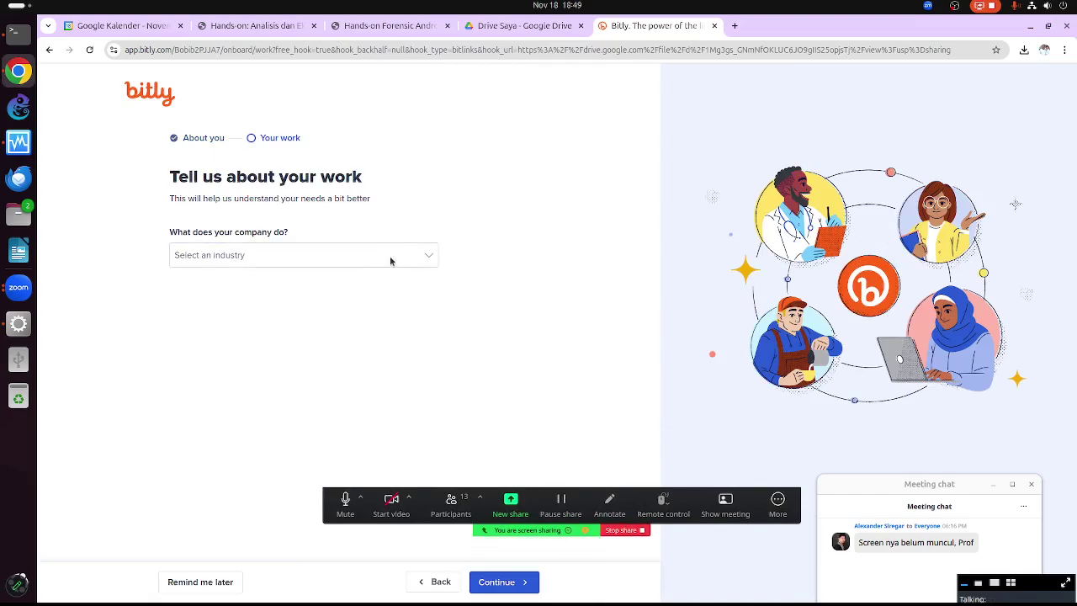
Set the industry to Education and the company size to 50 - 249
left_click(347, 252)
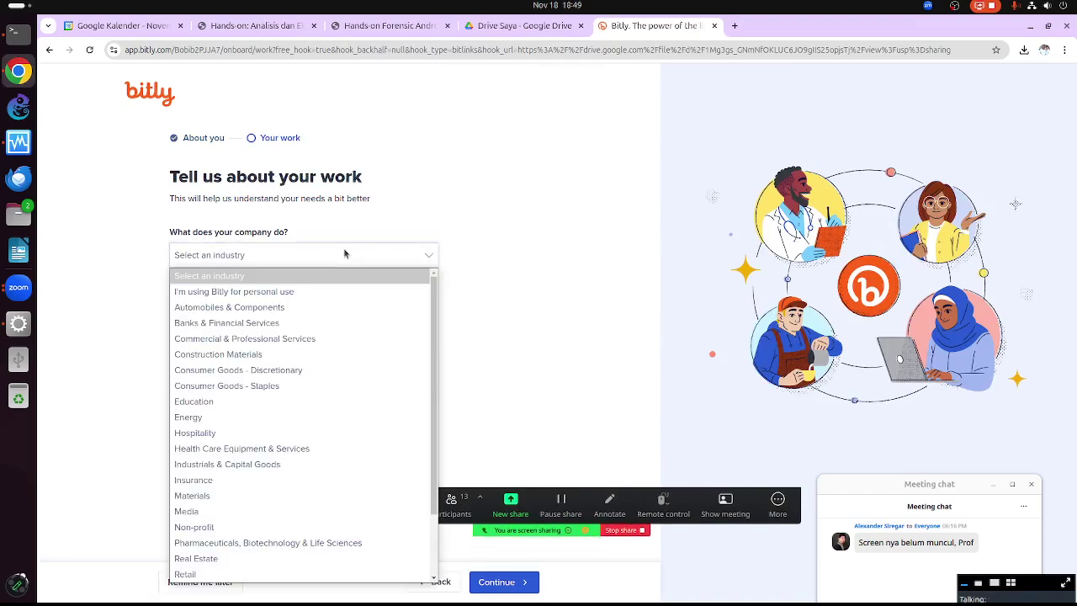
key("e")
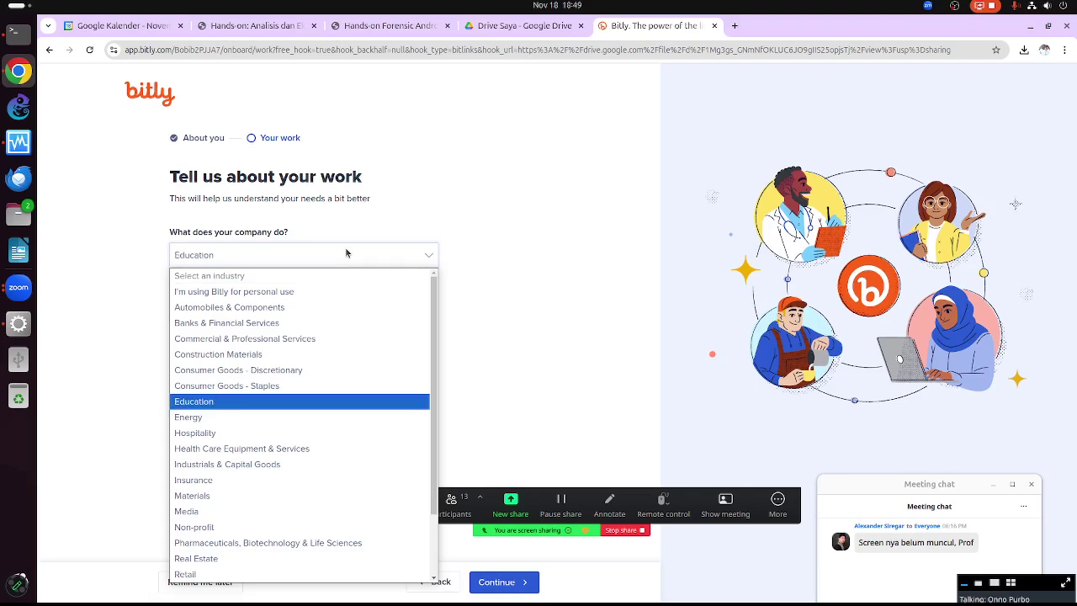
left_click(319, 402)
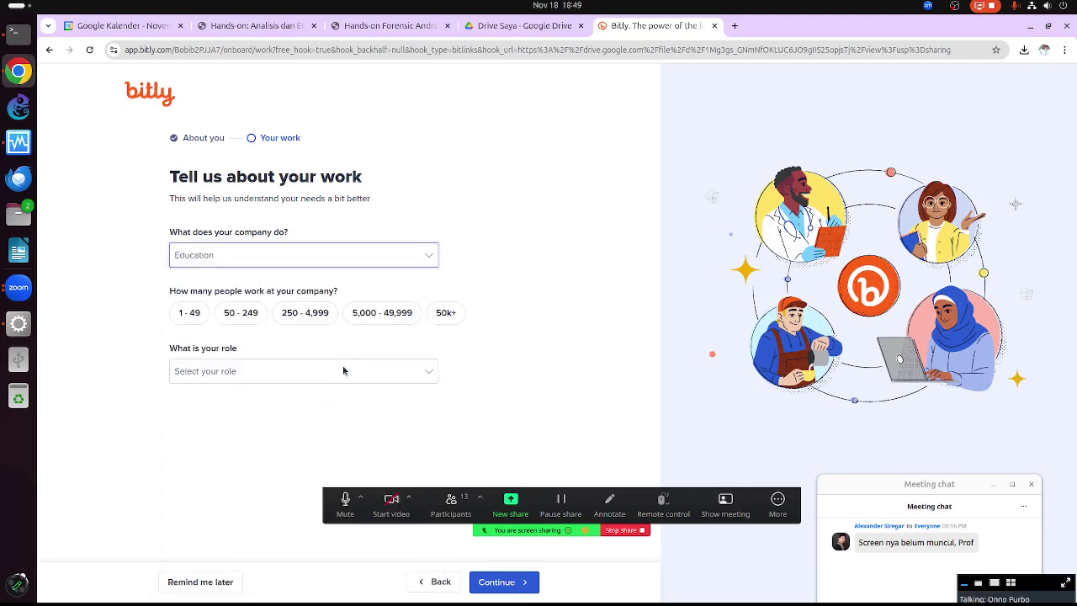
left_click(251, 313)
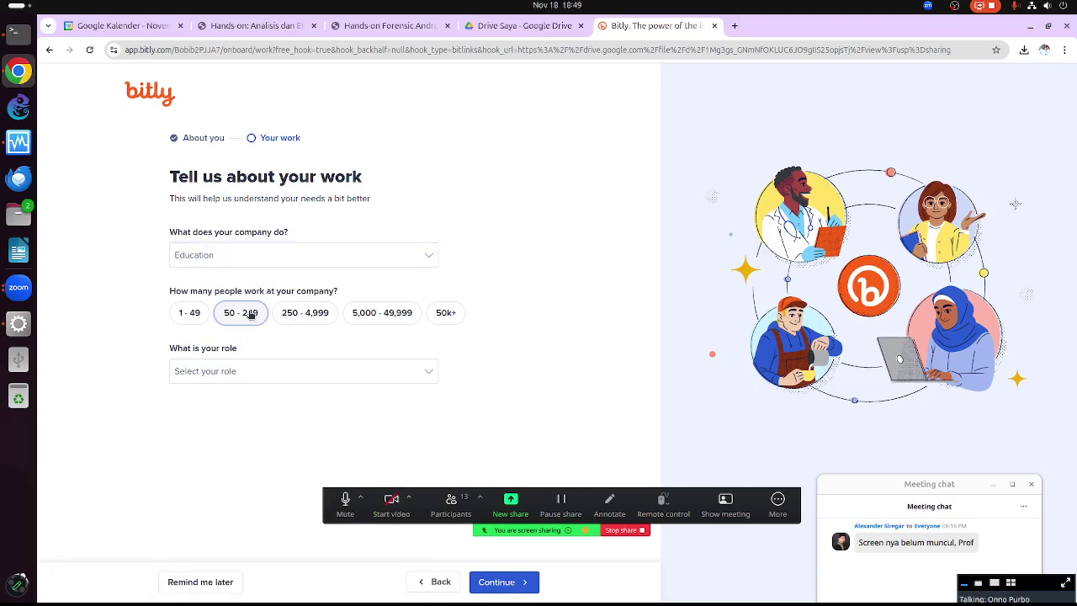
left_click(264, 374)
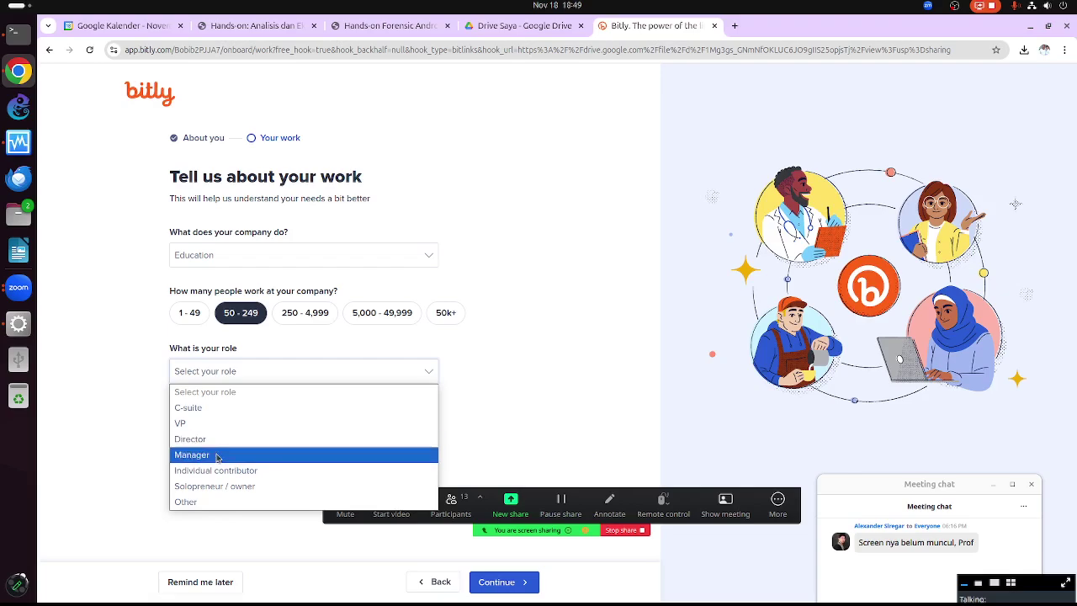
left_click(218, 503)
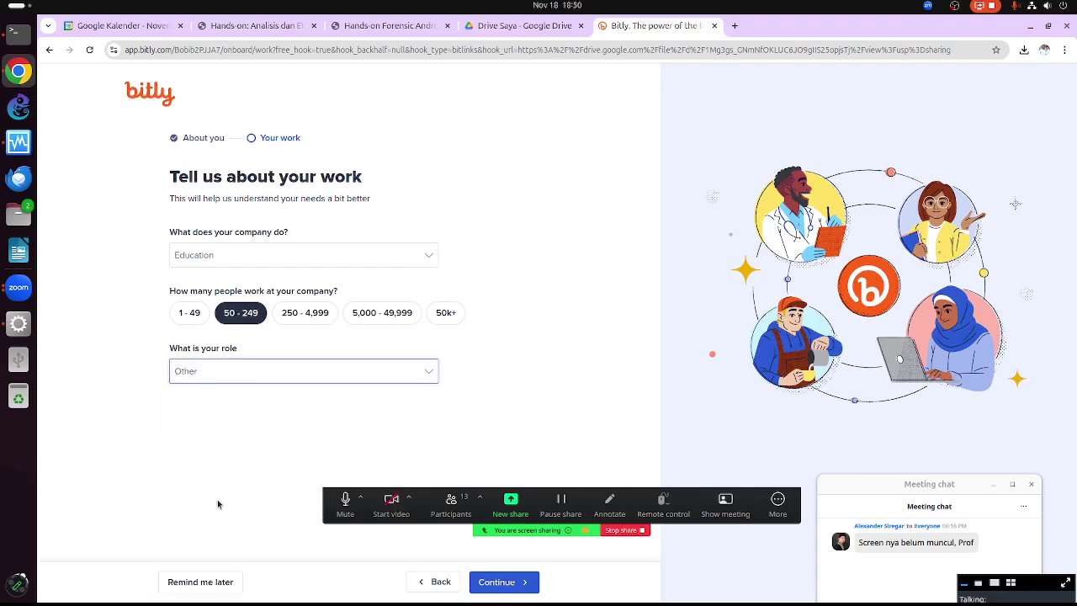
left_click(513, 582)
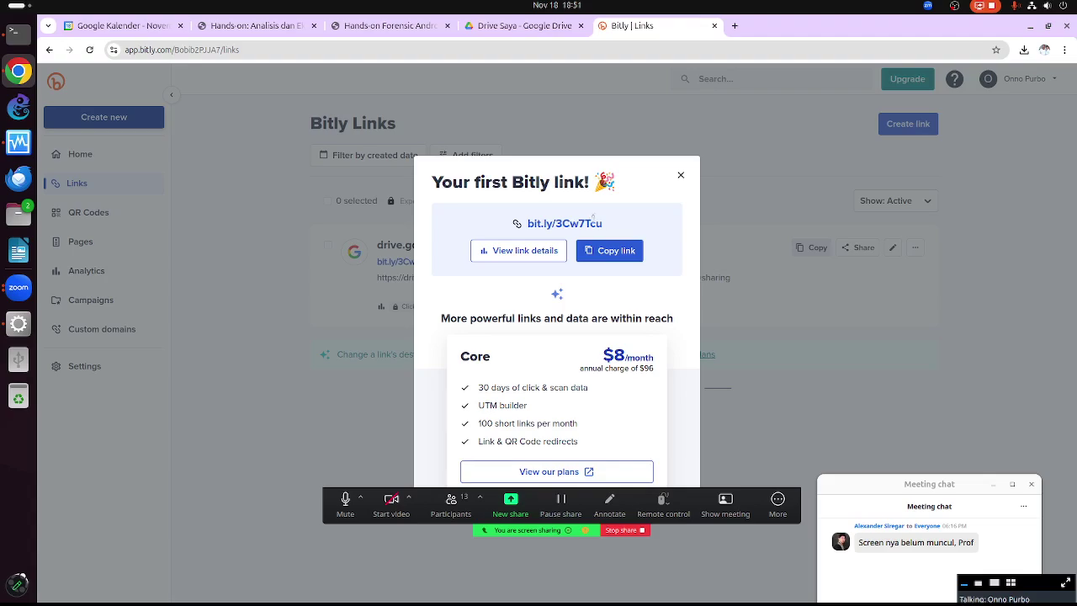
left_click(682, 175)
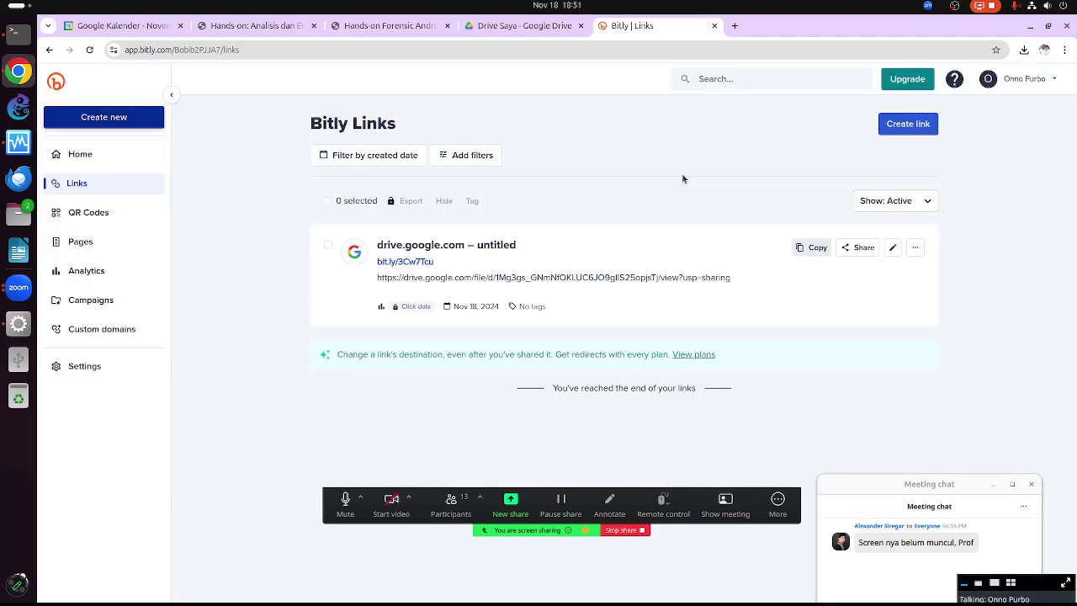
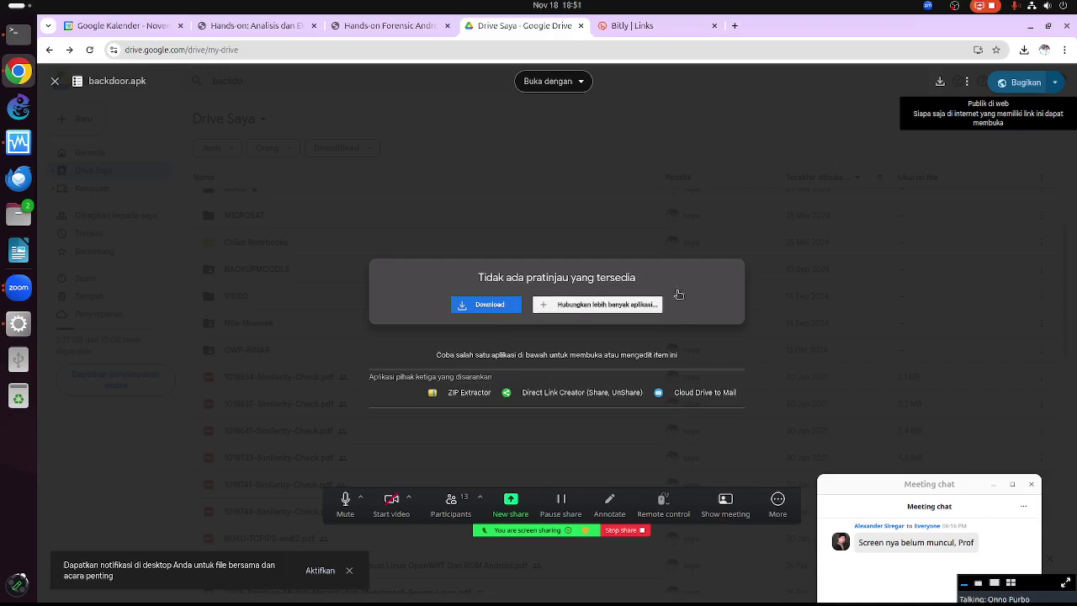
Search Drive for 'backdoo', open backdoor.apk from the results, then close its preview
left_click(823, 267)
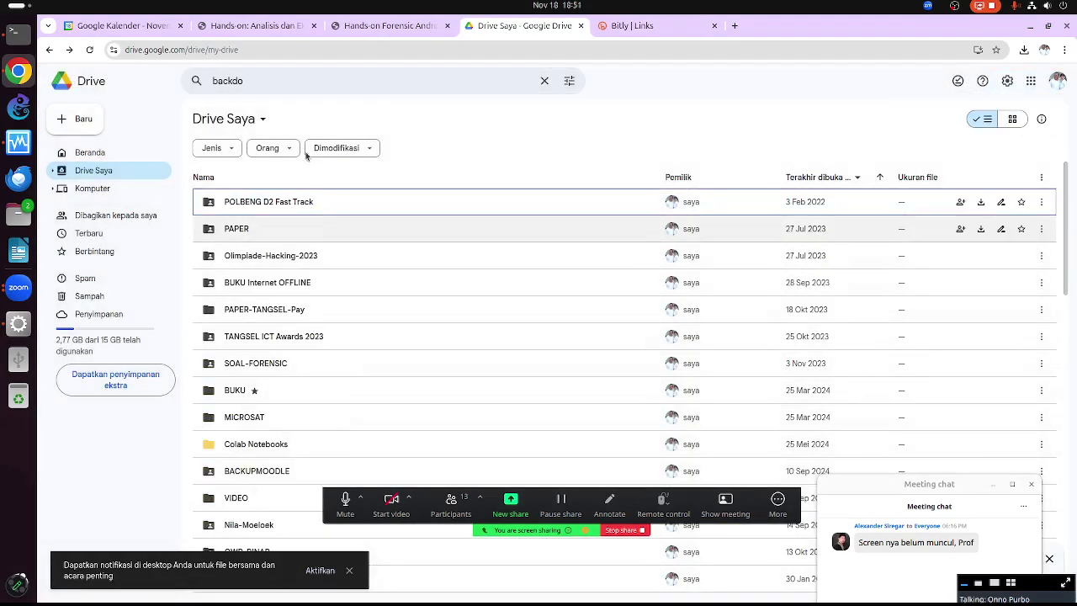
left_click(282, 81)
type("o")
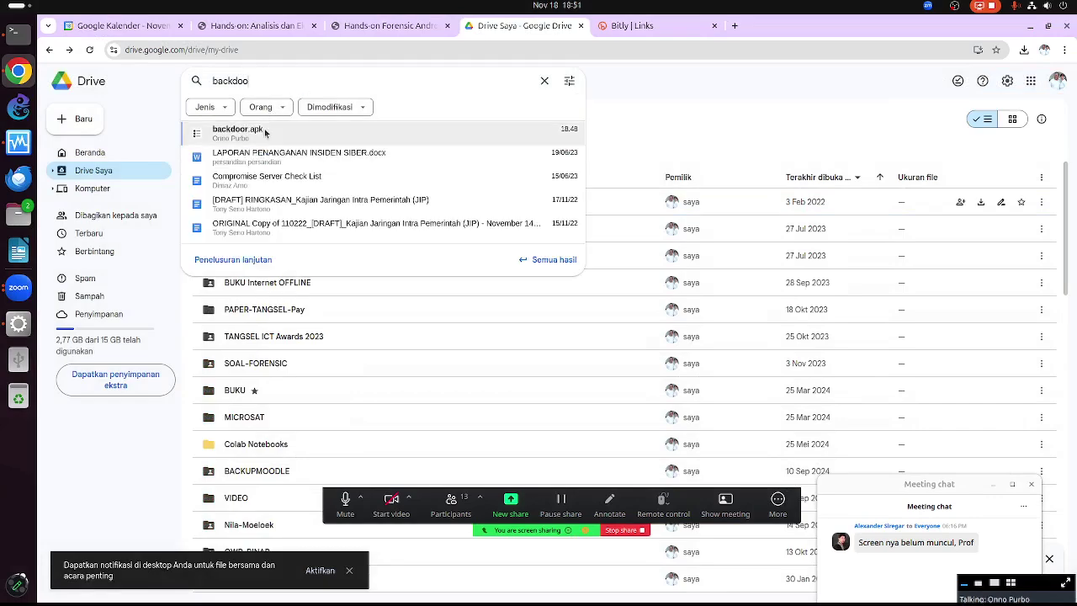
left_click(271, 133)
key("Escape")
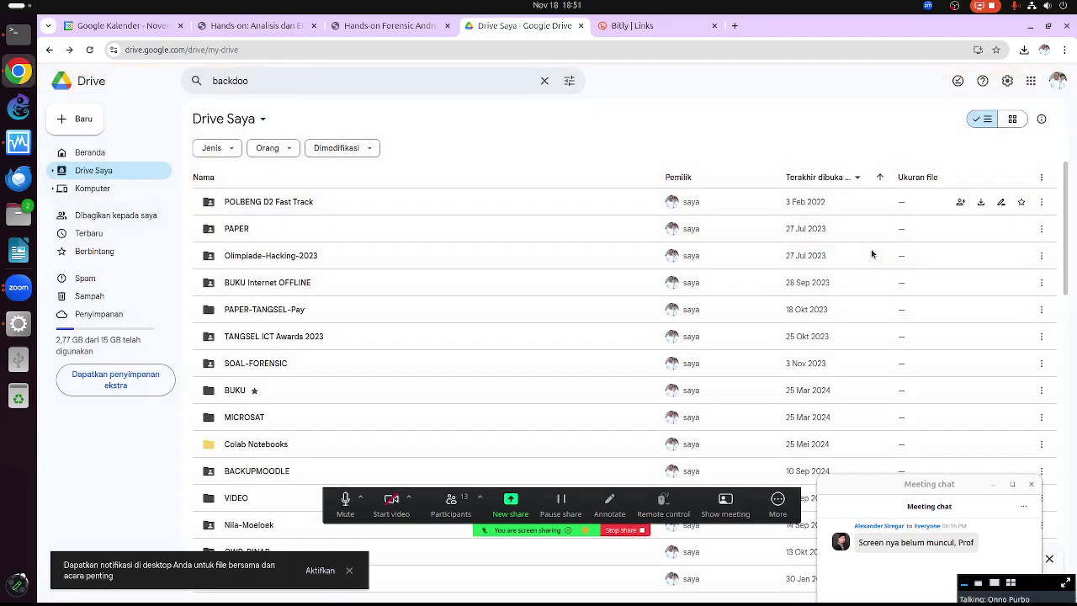
Reopen backdoor.apk from the search suggestions and show its more-actions menu
left_click(314, 82)
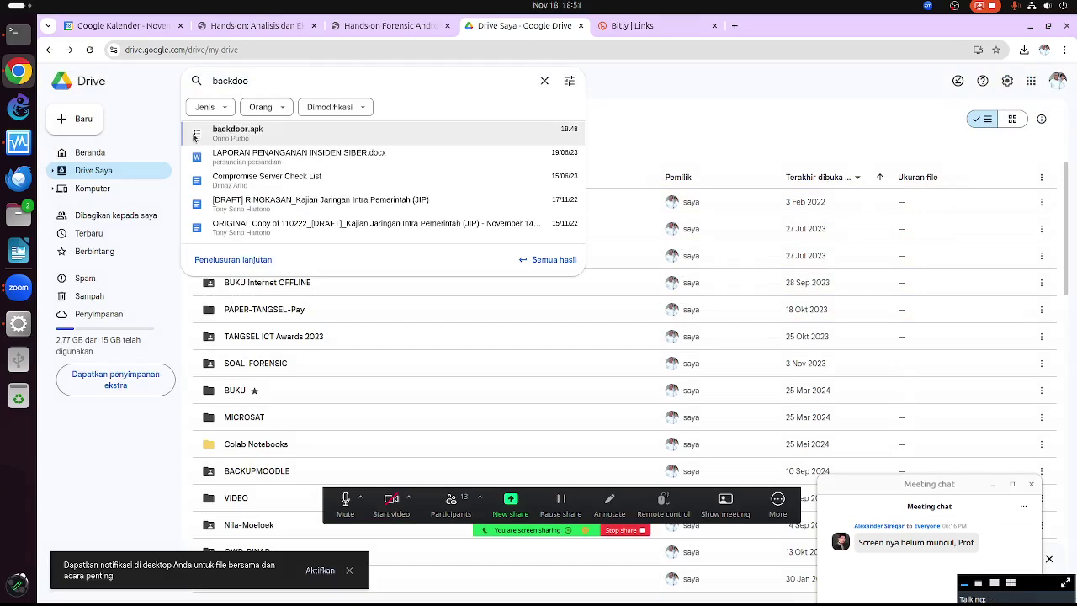
left_click(195, 136)
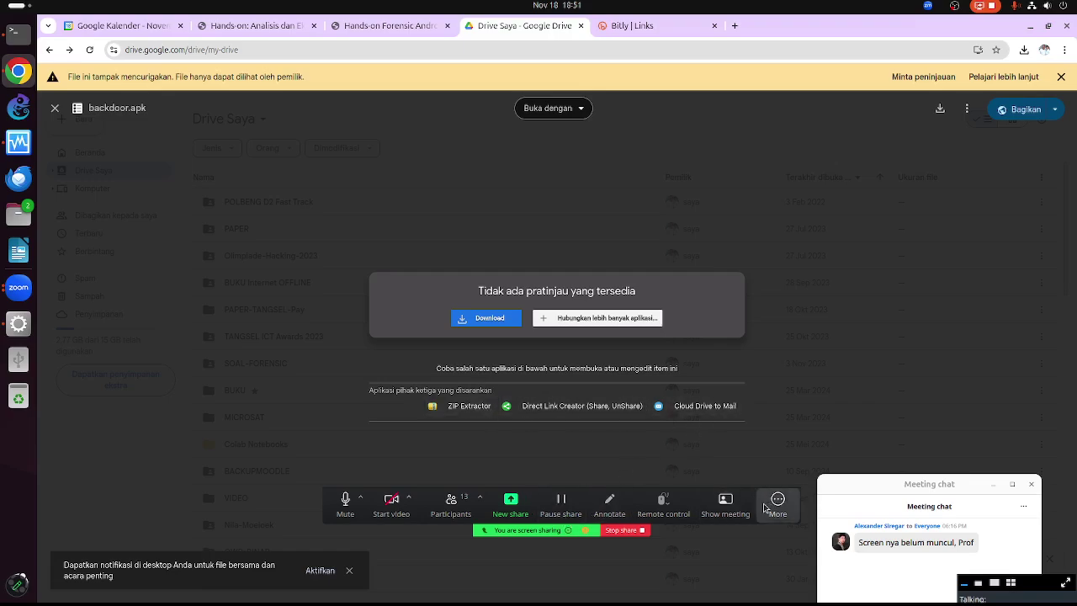
left_click_drag(764, 508, 746, 587)
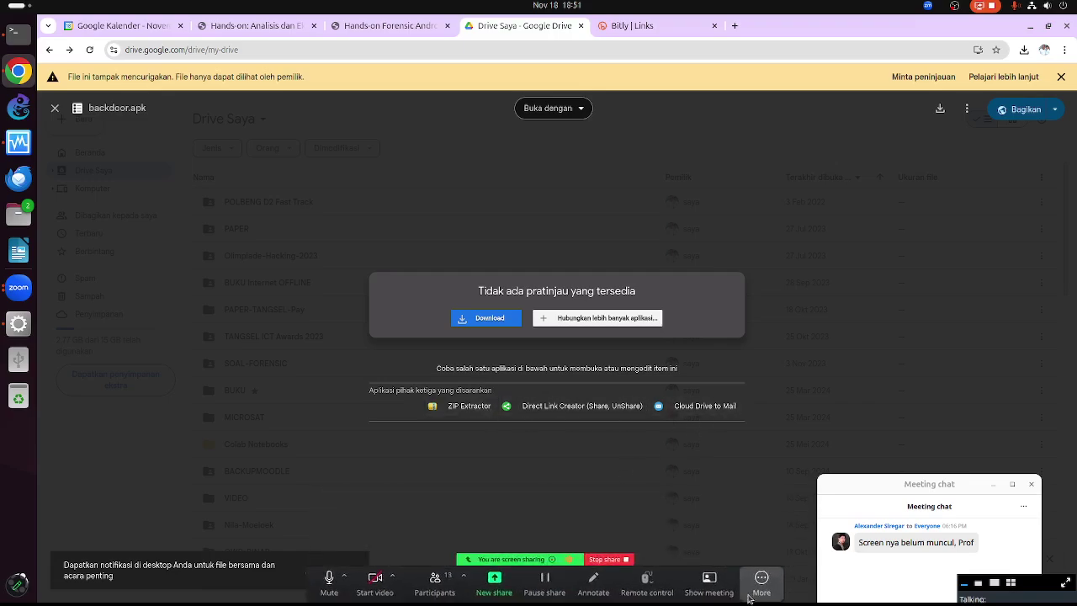
left_click(967, 111)
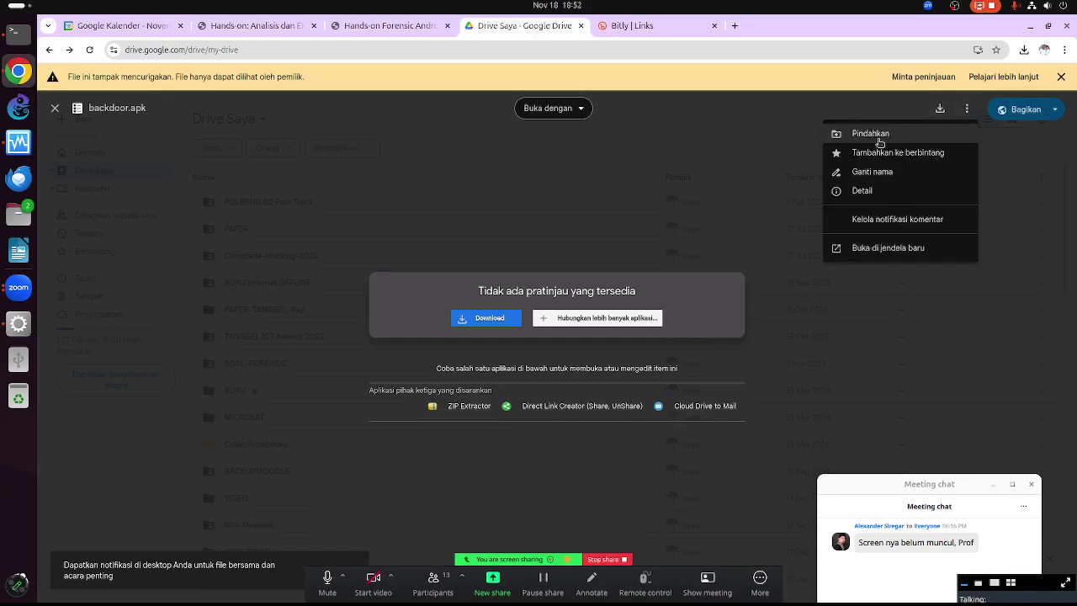
left_click(874, 252)
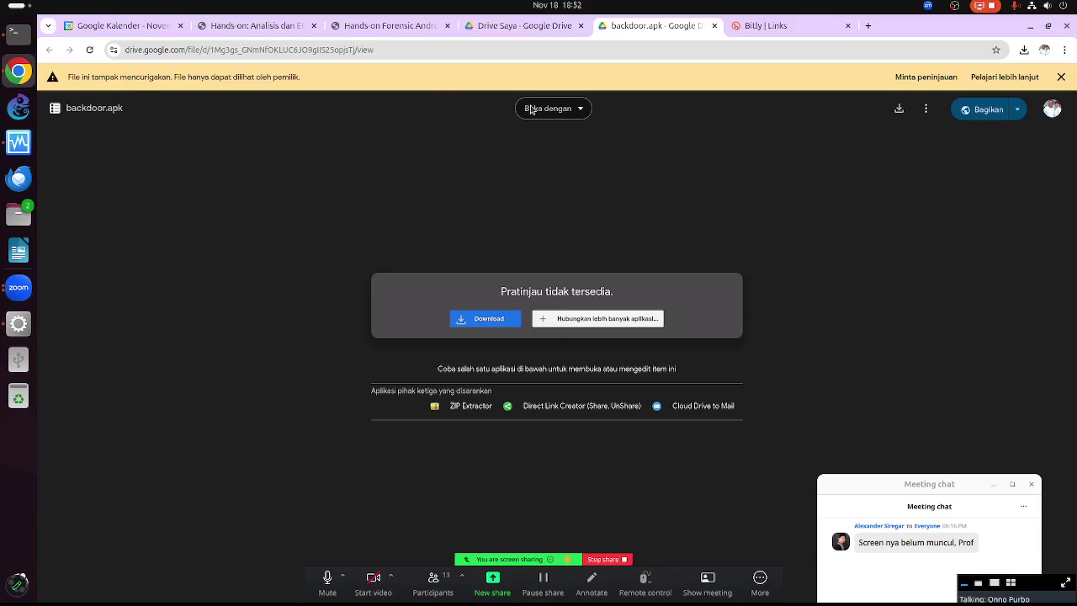
left_click(94, 117)
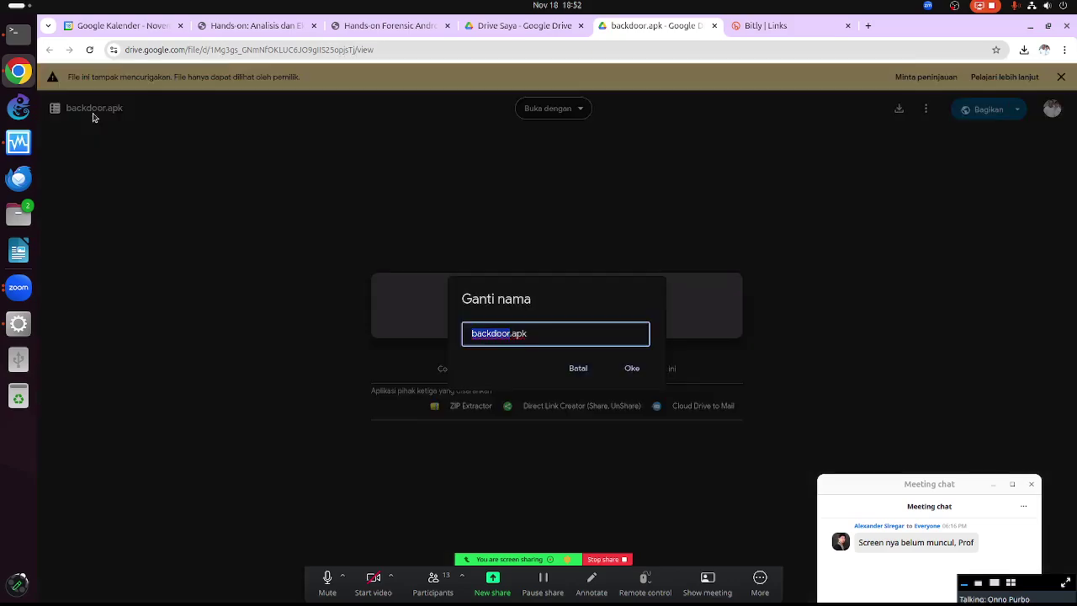
key("Escape")
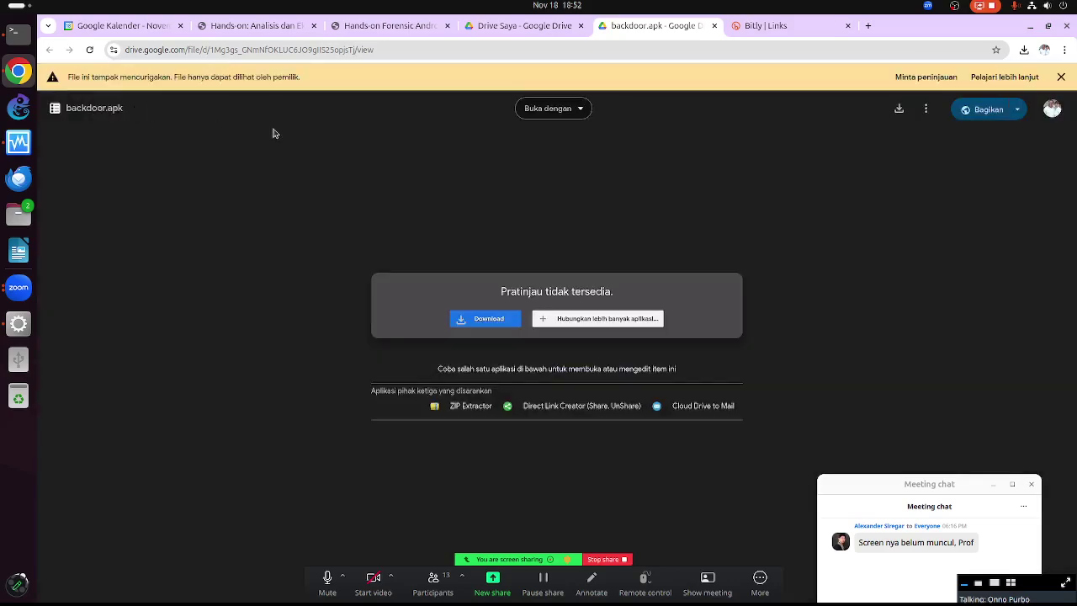
left_click(580, 115)
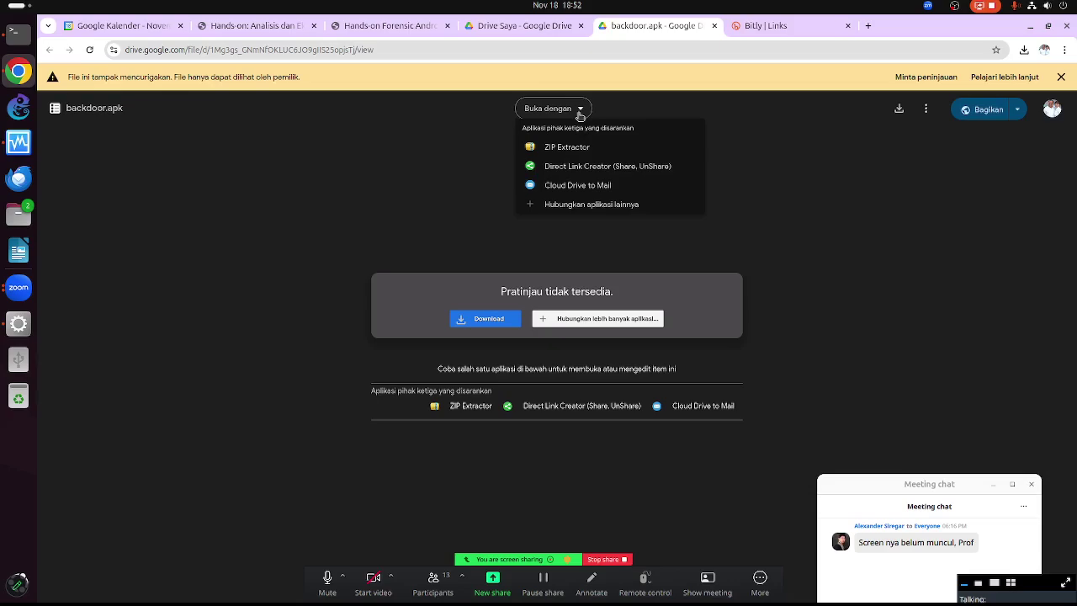
left_click(863, 211)
left_click(928, 109)
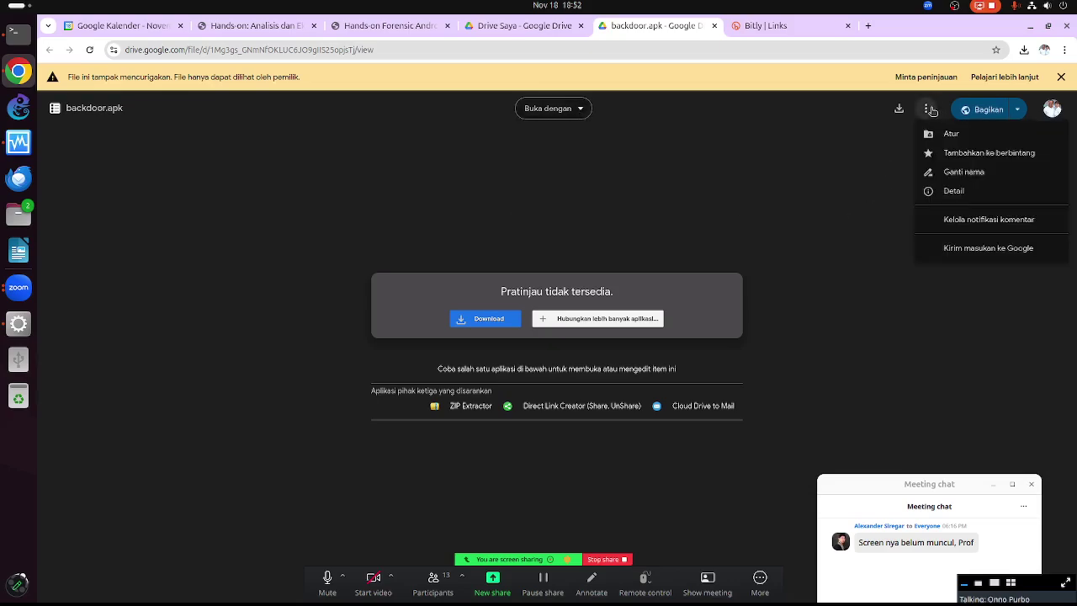
left_click(895, 270)
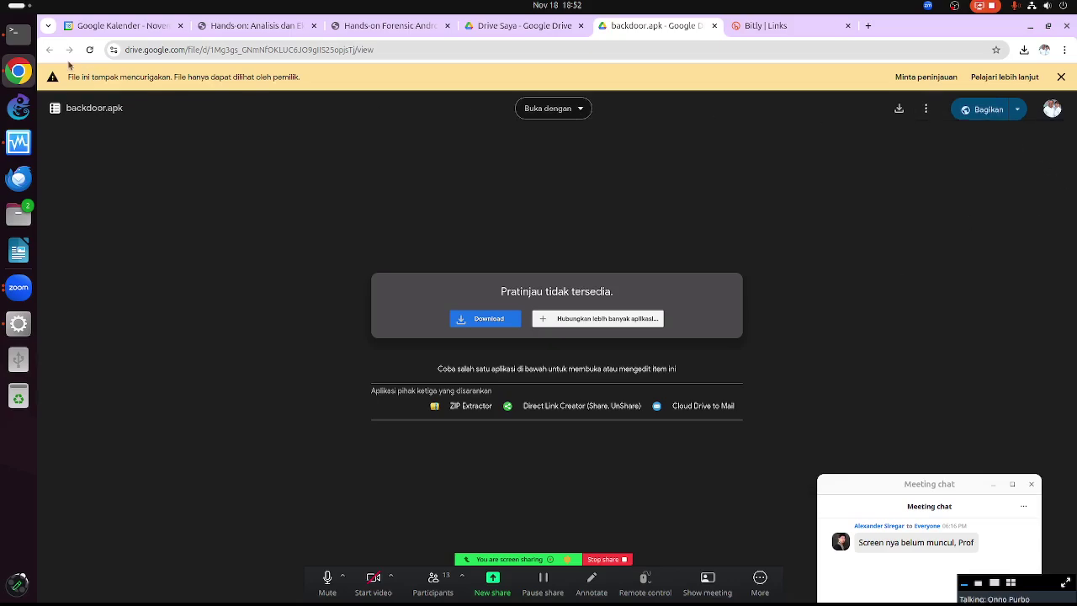
left_click(713, 26)
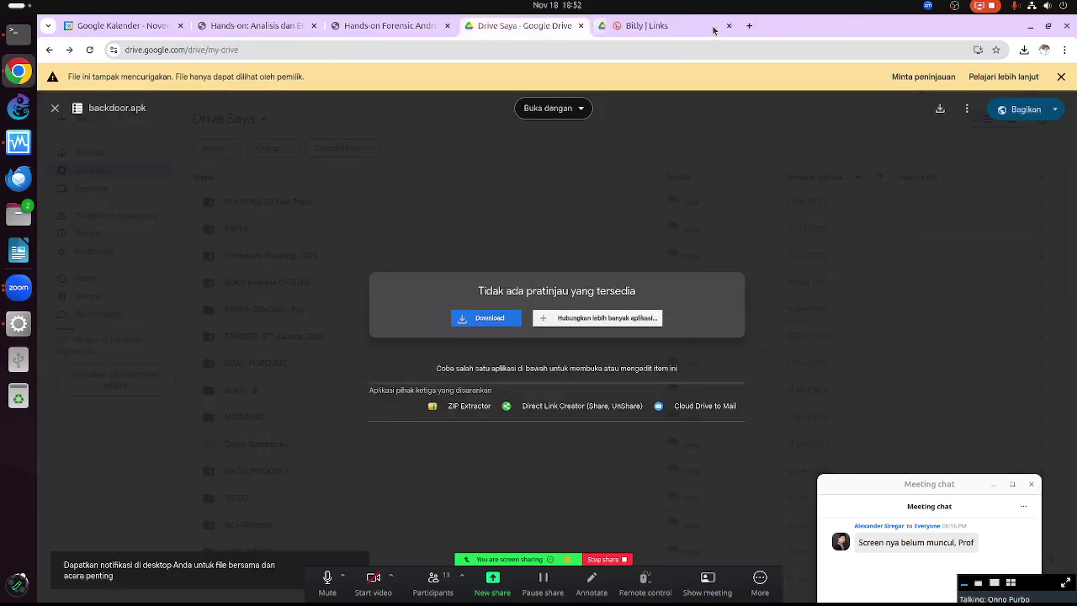
Go to the Drive Home (Beranda) page and open 'Menjaga AI Tetap Terkendali' from suggested files
left_click(514, 245)
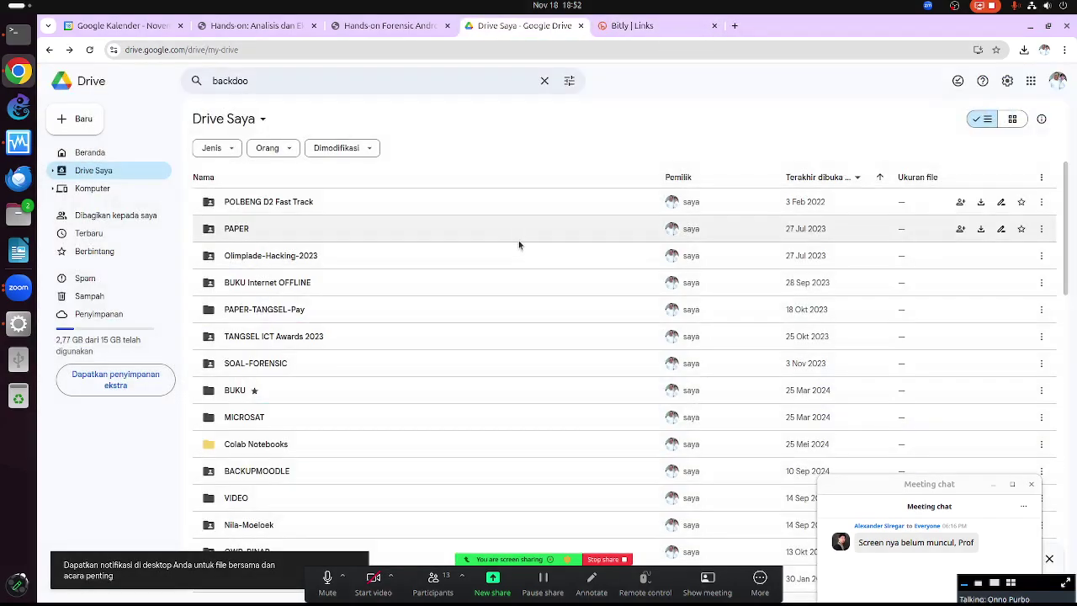
scroll(379, 271, "down", 15)
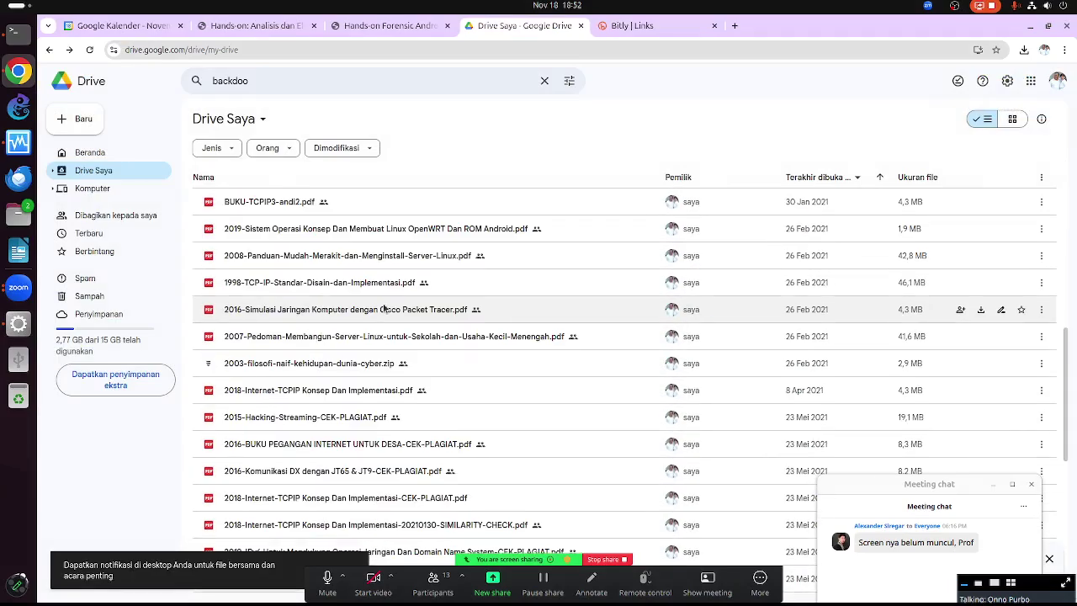
scroll(383, 308, "down", 2)
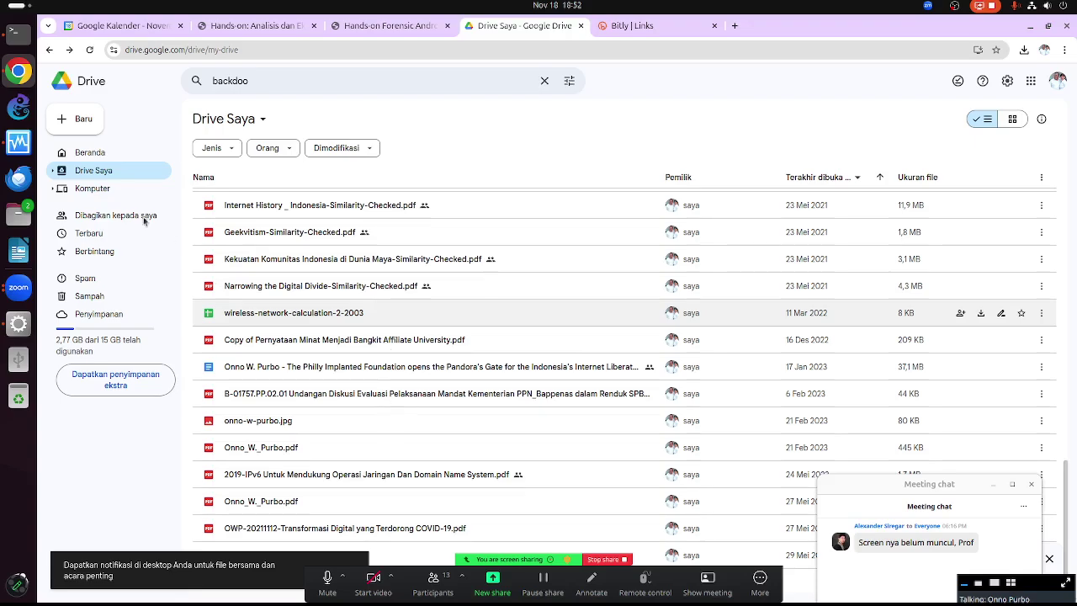
left_click(100, 155)
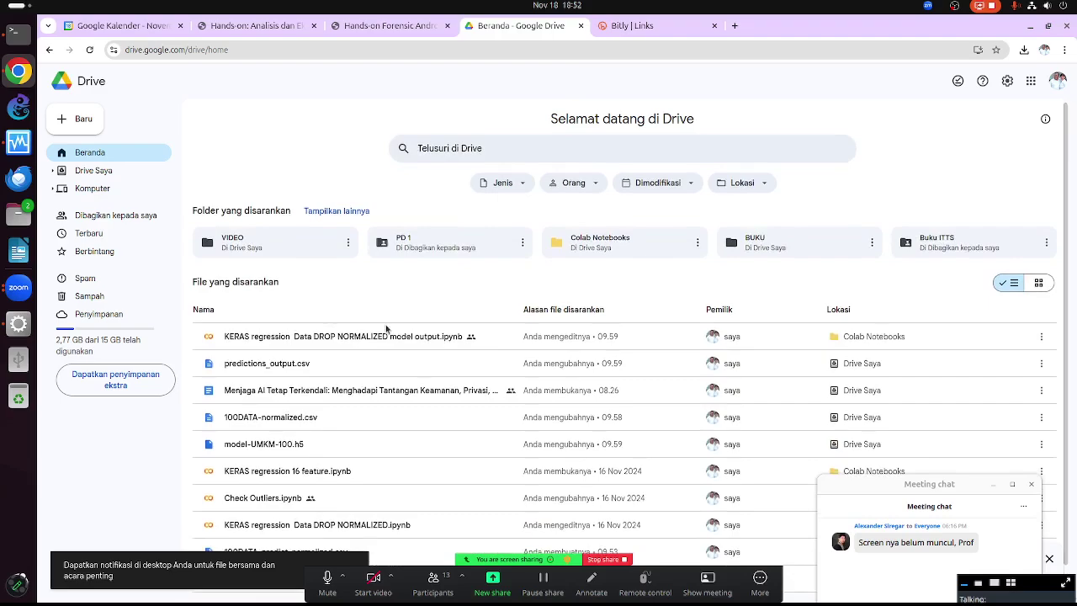
scroll(370, 340, "down", 1)
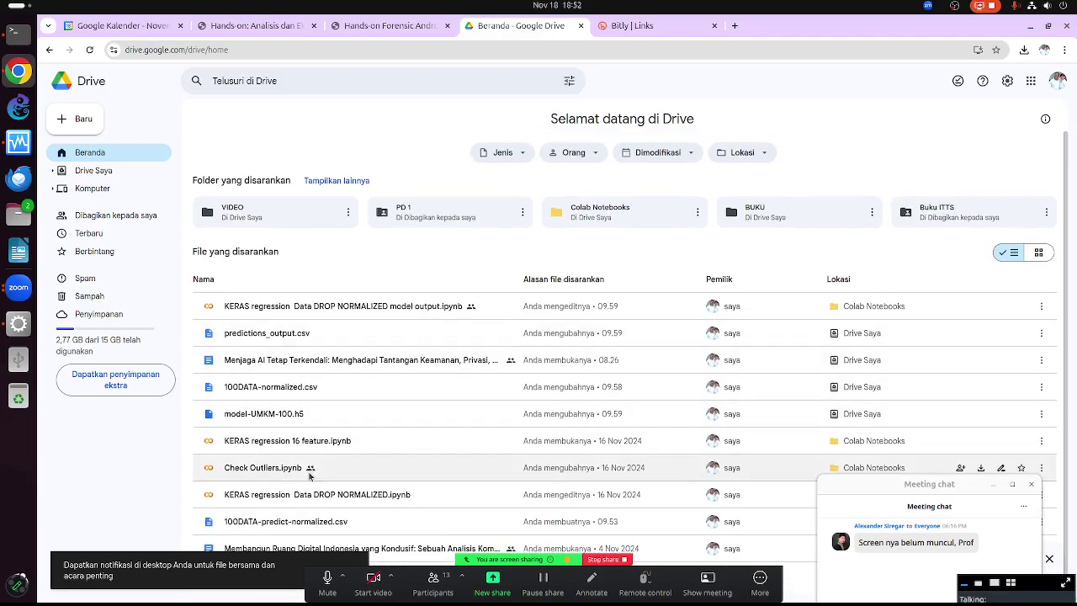
scroll(566, 286, "up", 1)
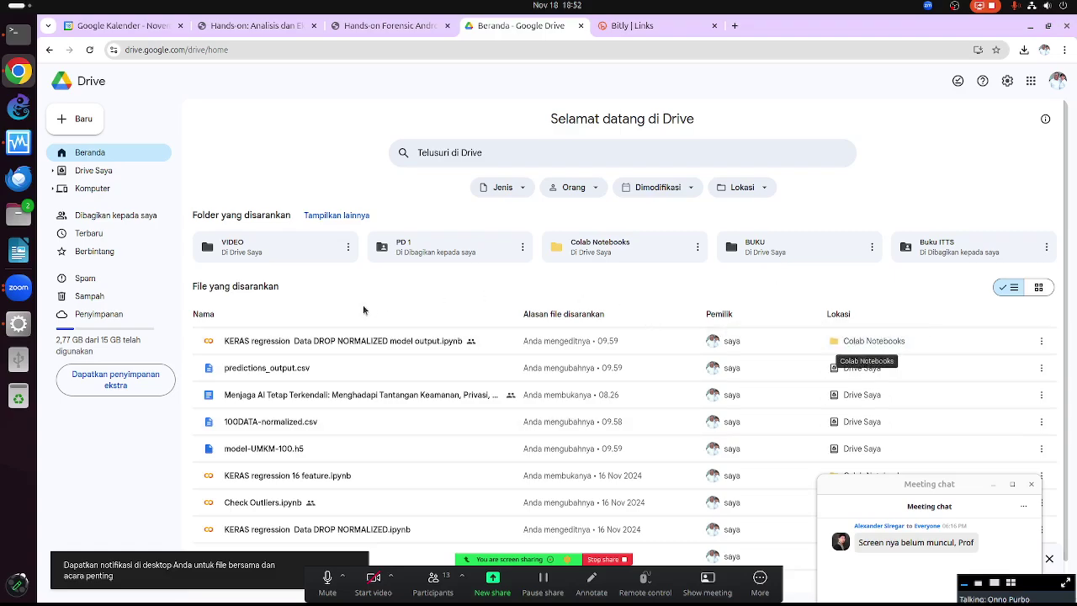
left_click(356, 399)
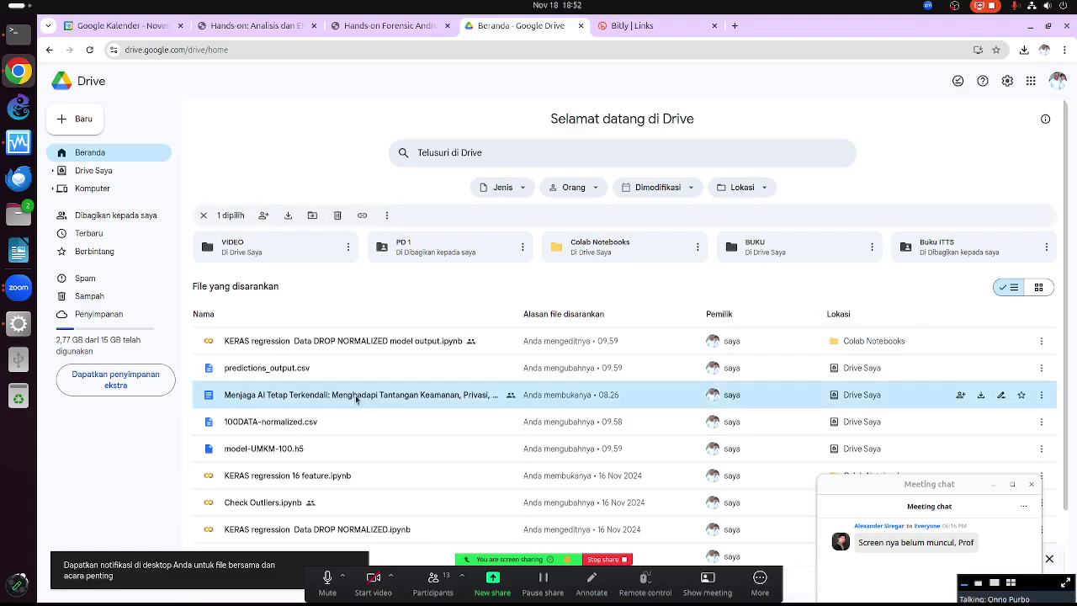
double_click(355, 395)
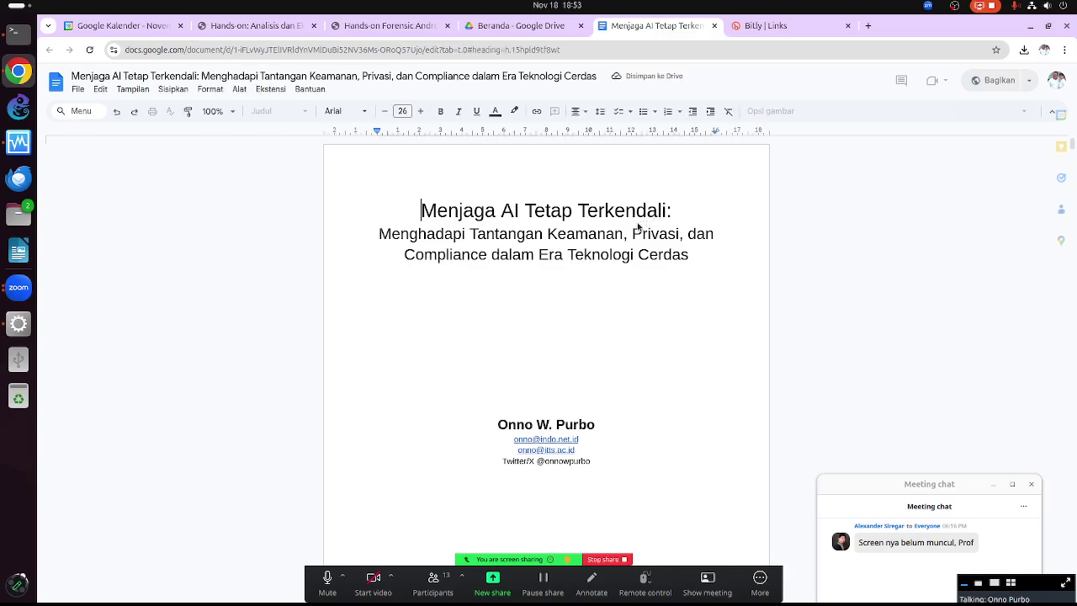
Copy the document's share link from its sharing settings
left_click(82, 97)
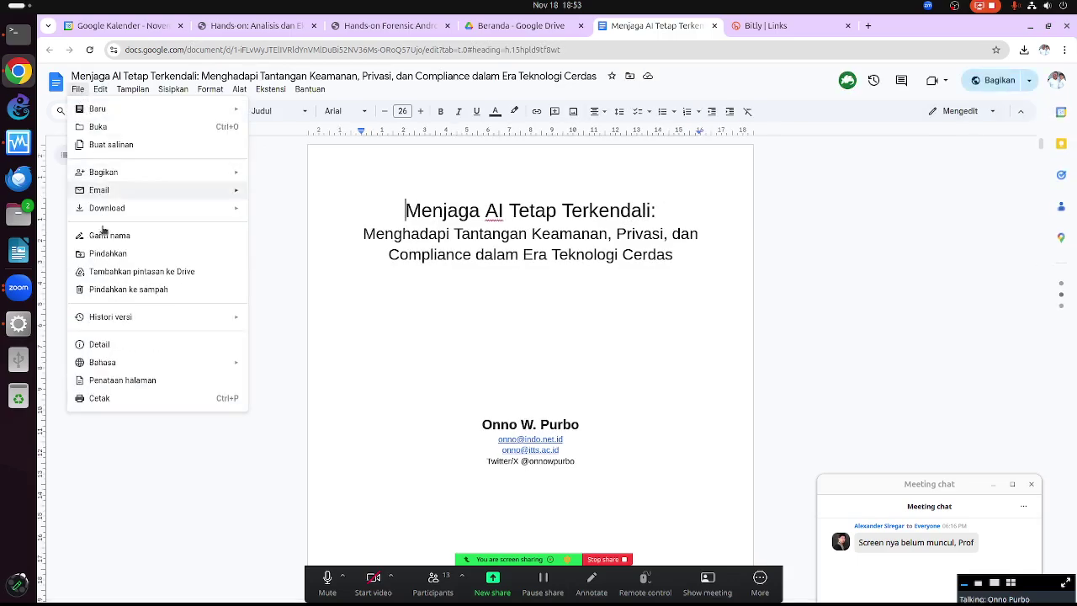
left_click(664, 210)
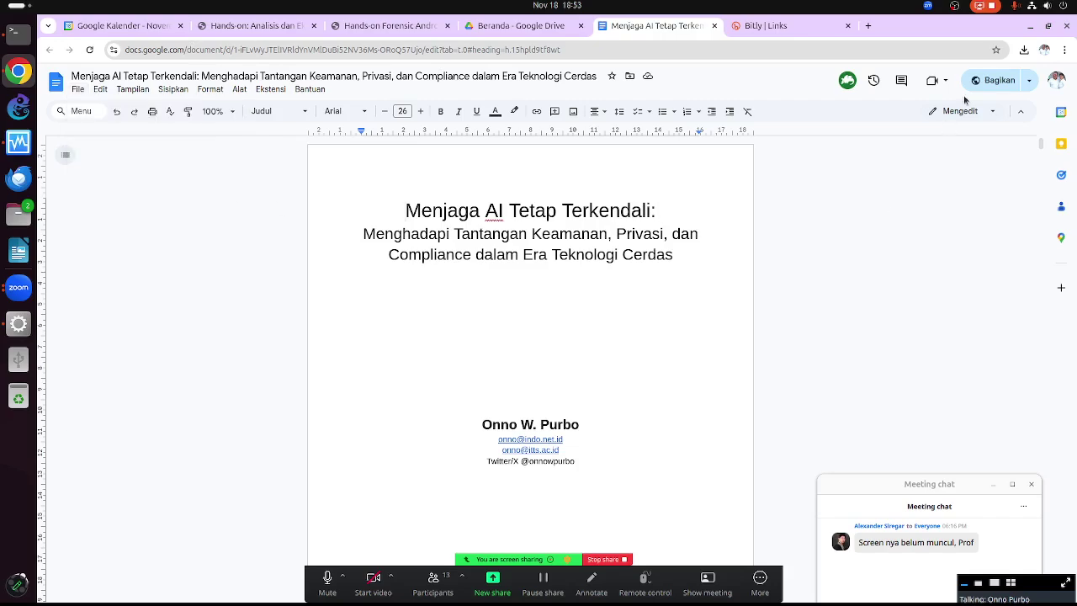
left_click(991, 80)
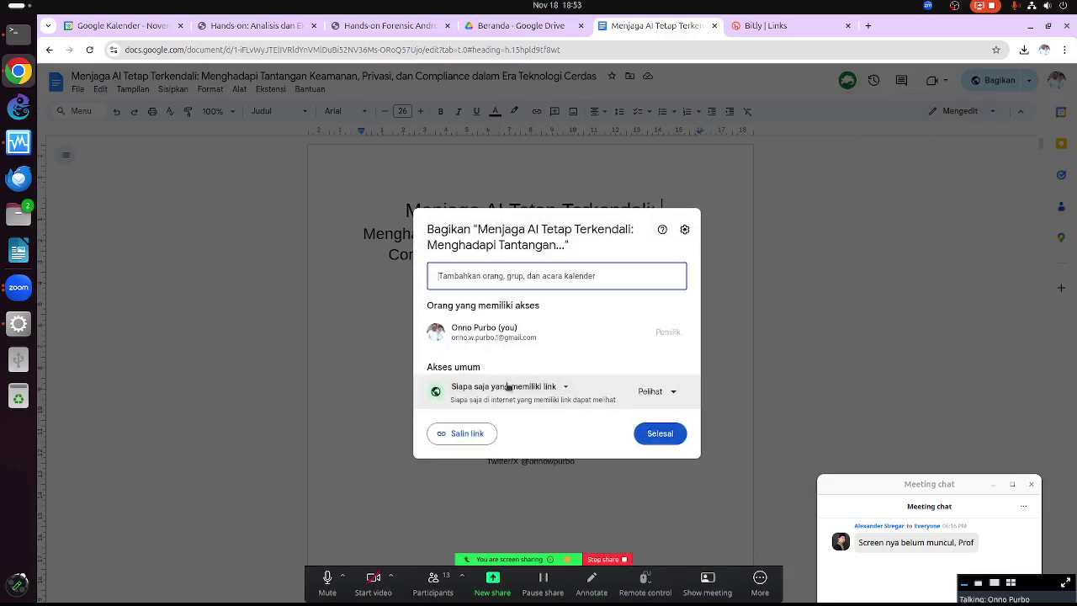
left_click(459, 433)
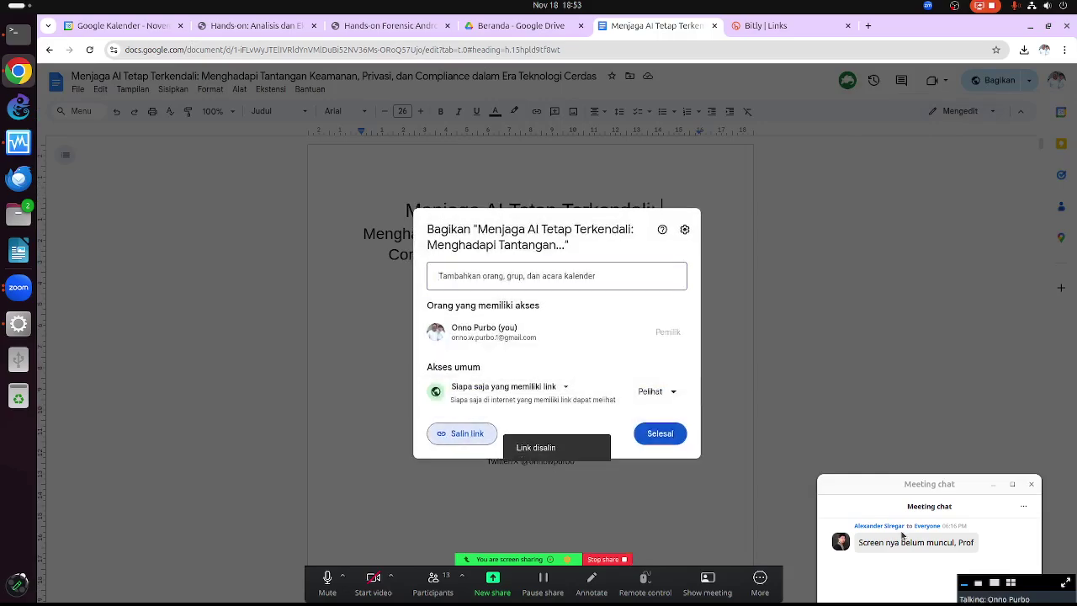
Post the copied link to everyone in the meeting chat and close the sharing dialog with Selesai
left_click(924, 487)
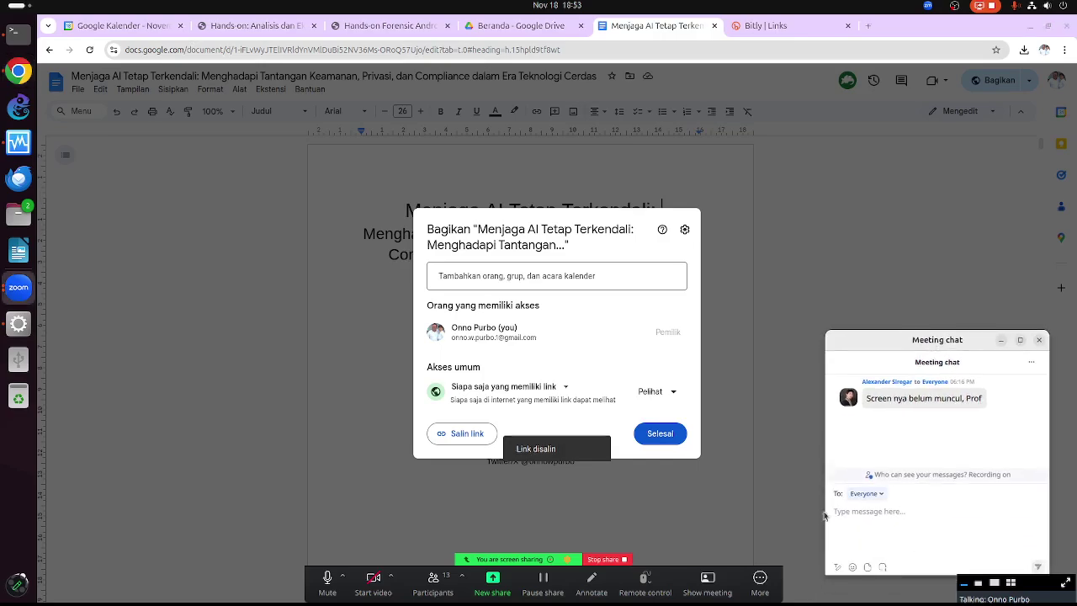
key("Return")
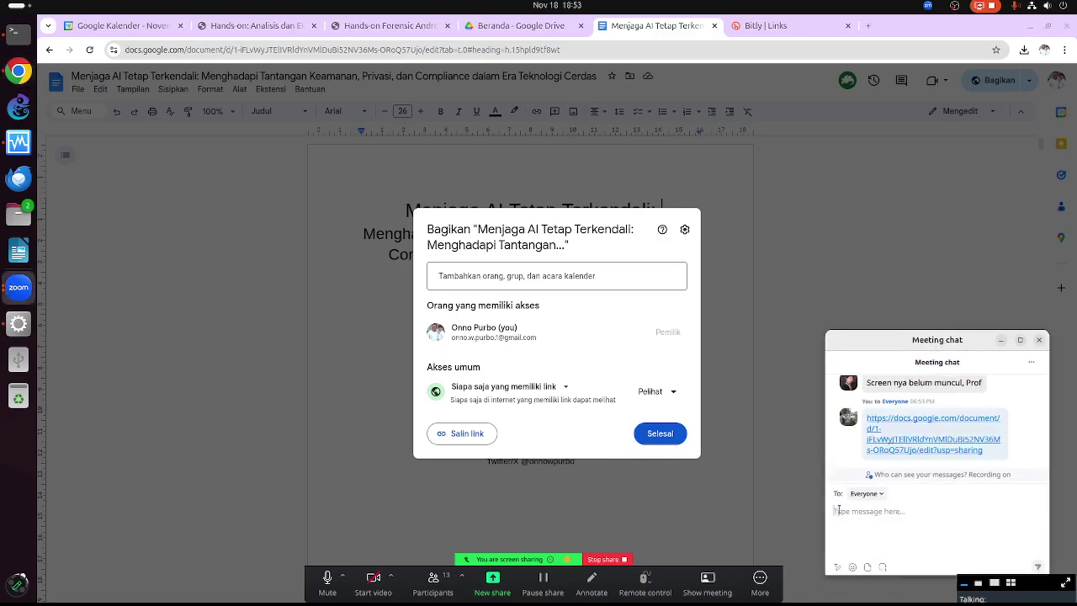
left_click(663, 440)
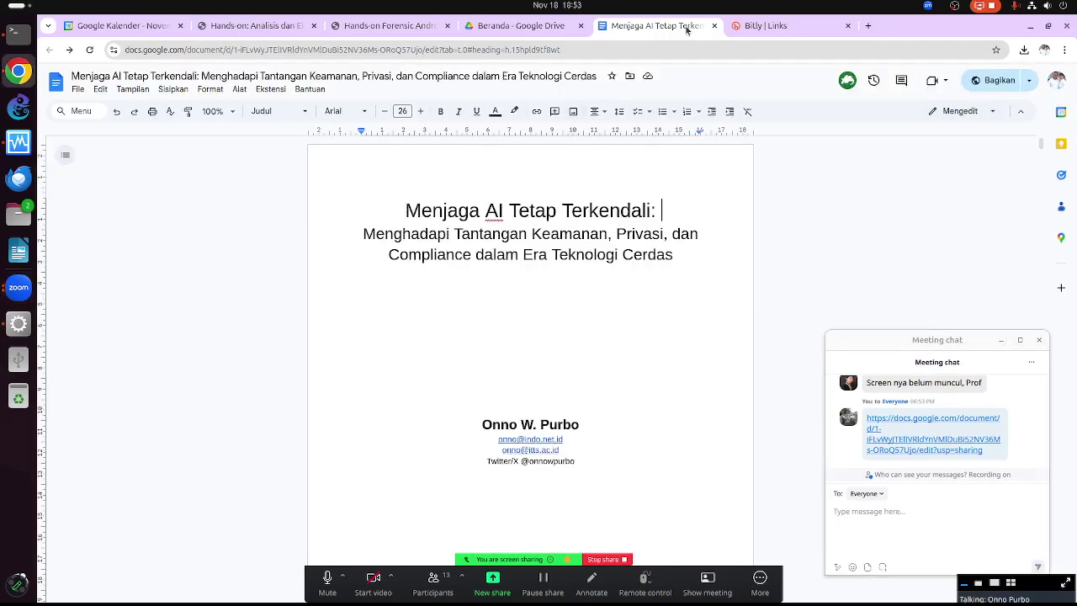
Close the Google Docs tab and open a new browser tab
left_click(714, 26)
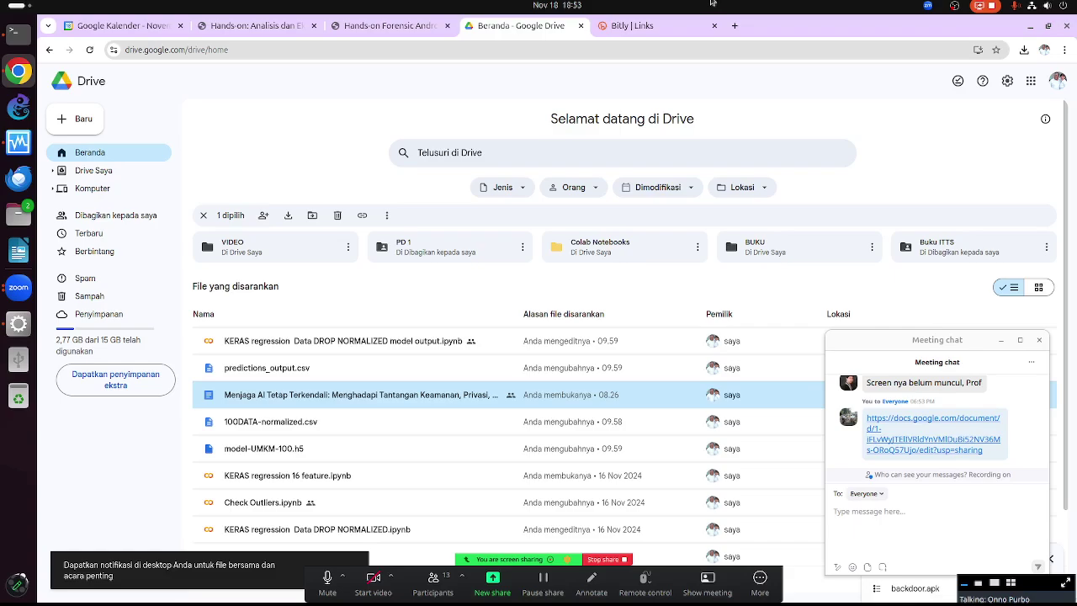
left_click(734, 26)
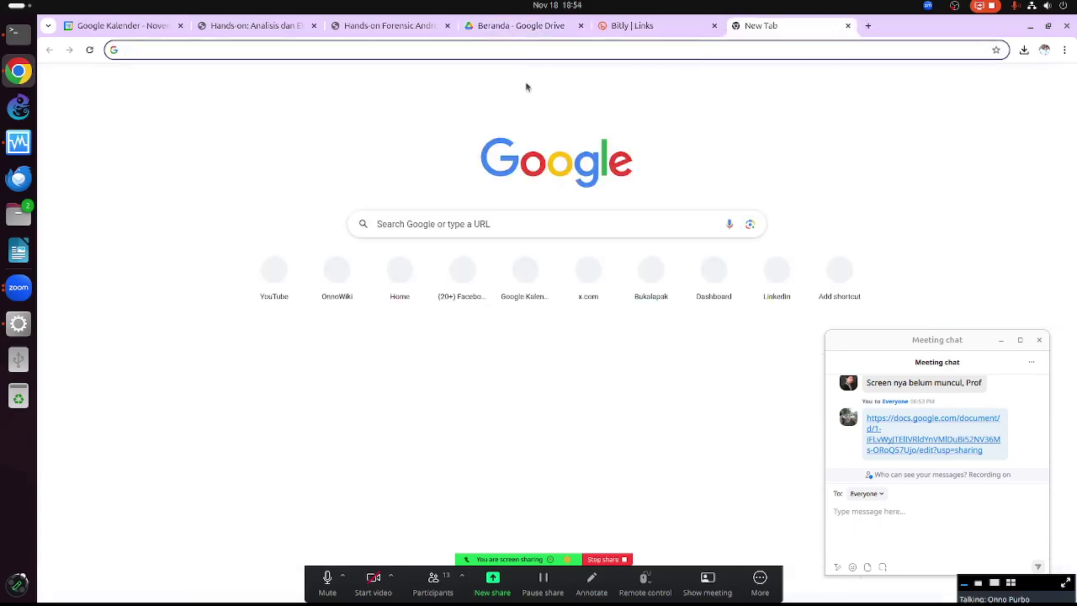
Search the web for 'playstore' and go to the Google Play Store result
left_click(515, 50)
type("plays")
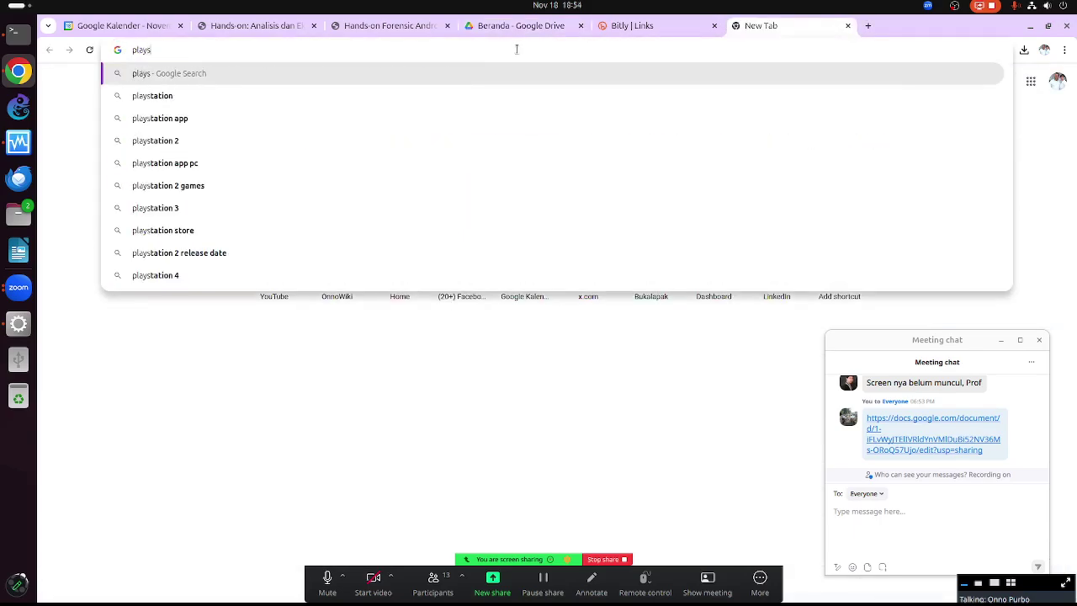
type("to")
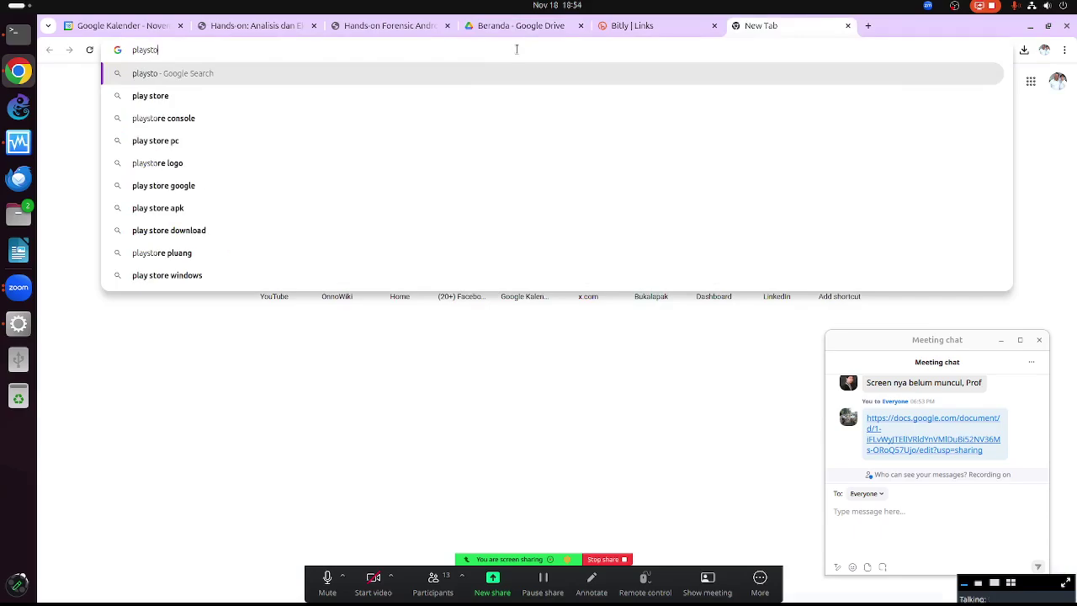
type("re")
key("Return")
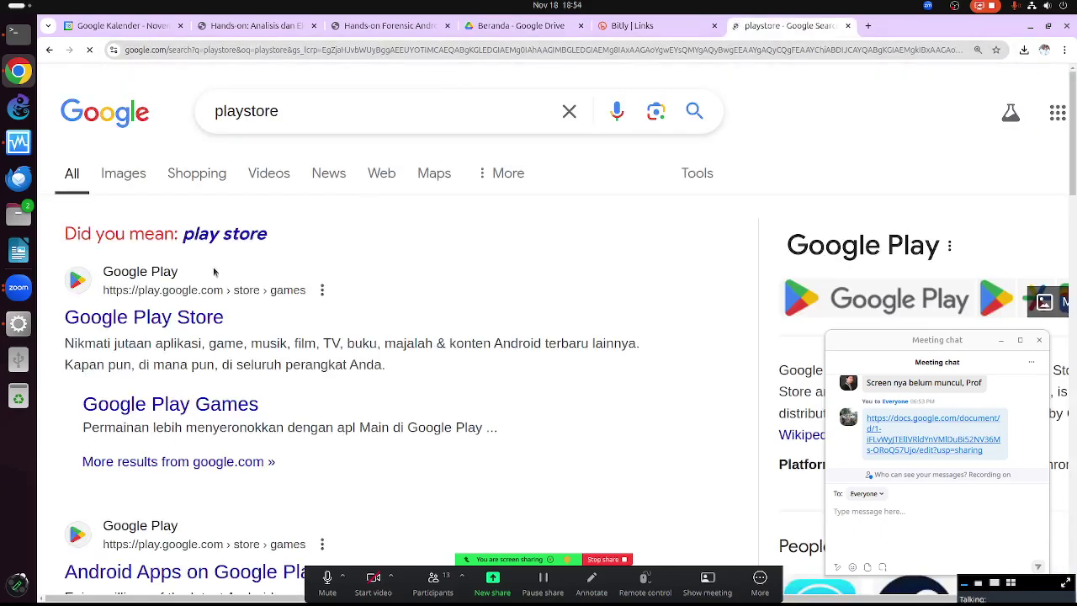
left_click(173, 316)
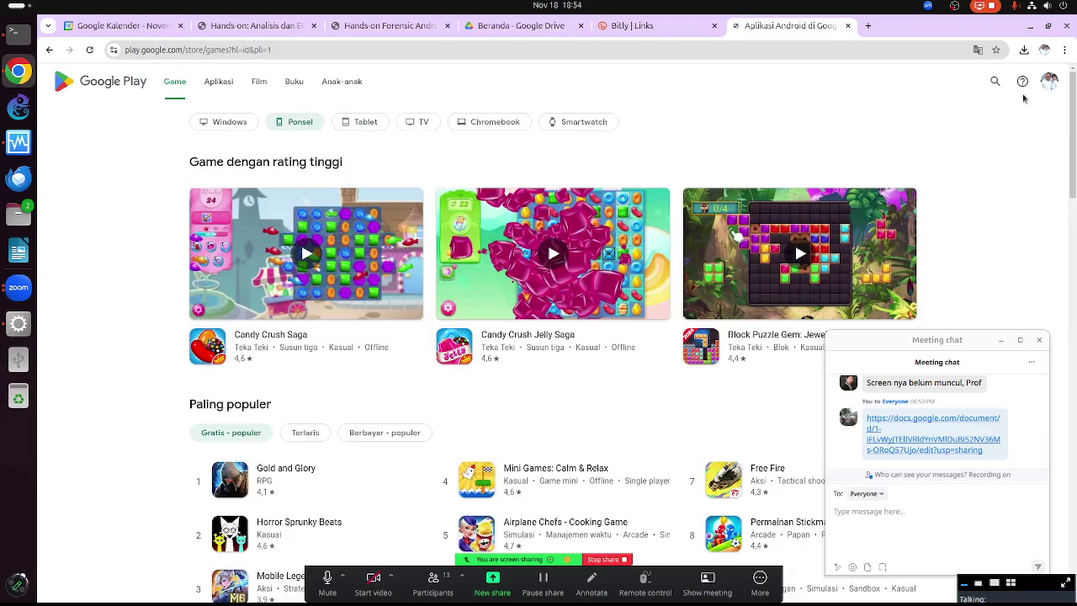
Search the store for 'scp', scroll through the results and check the content-type filter
left_click(995, 81)
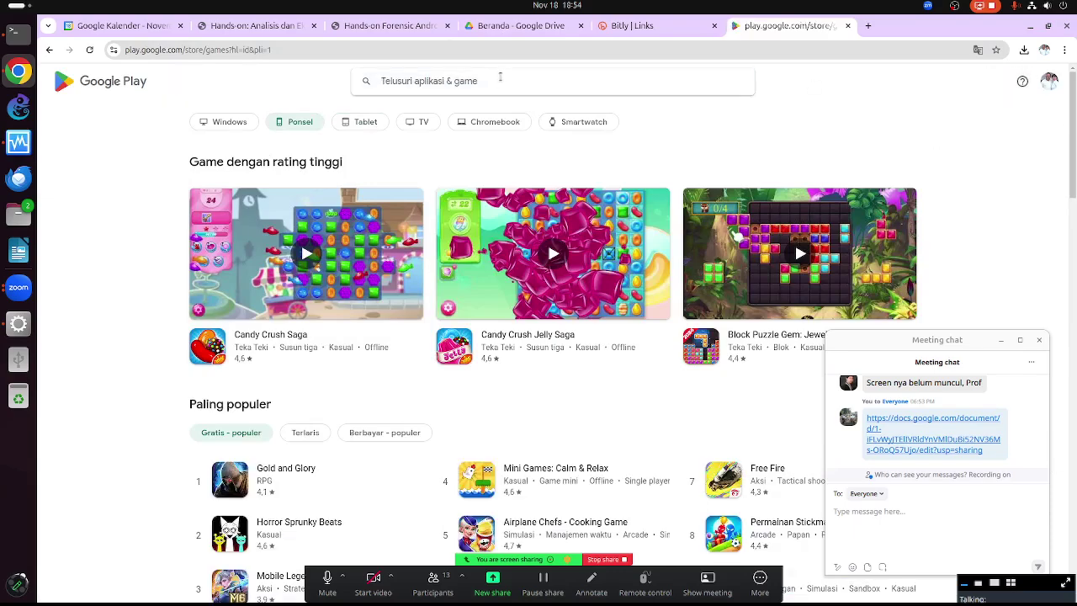
type("scp")
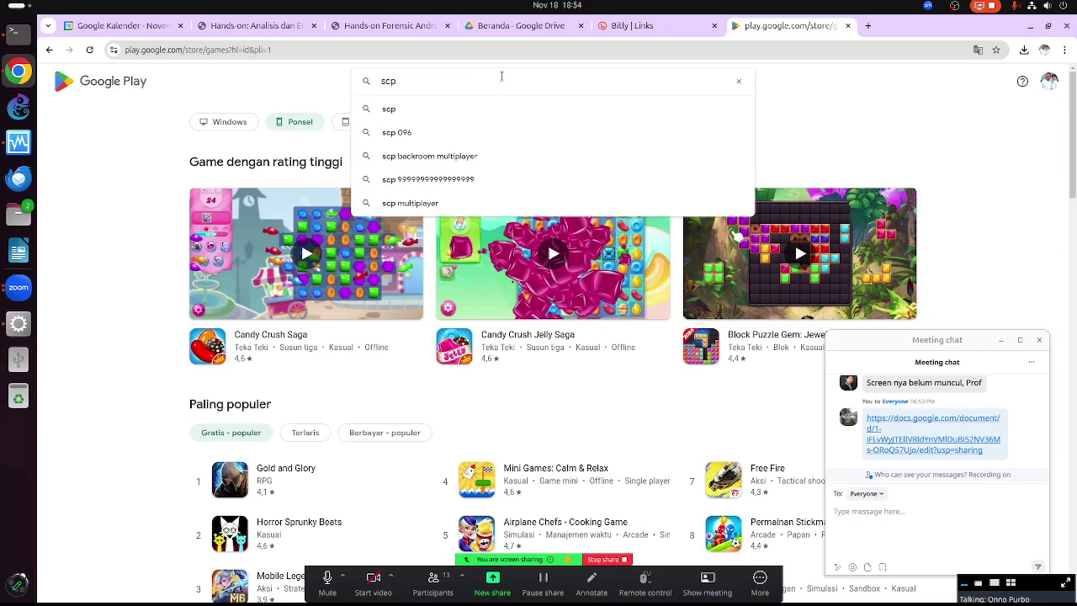
key("Return")
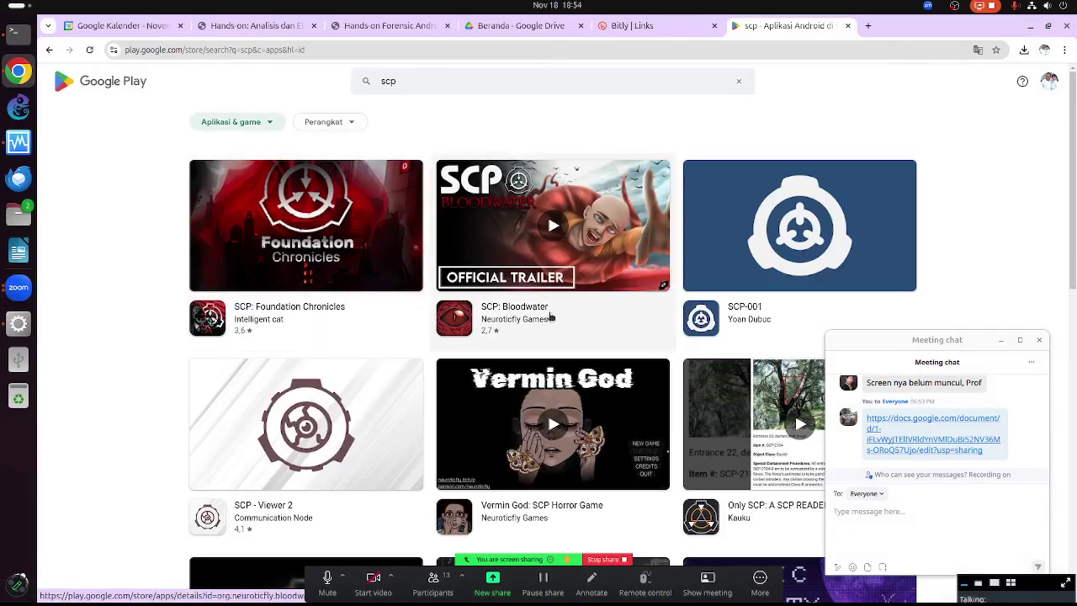
scroll(348, 390, "down", 3)
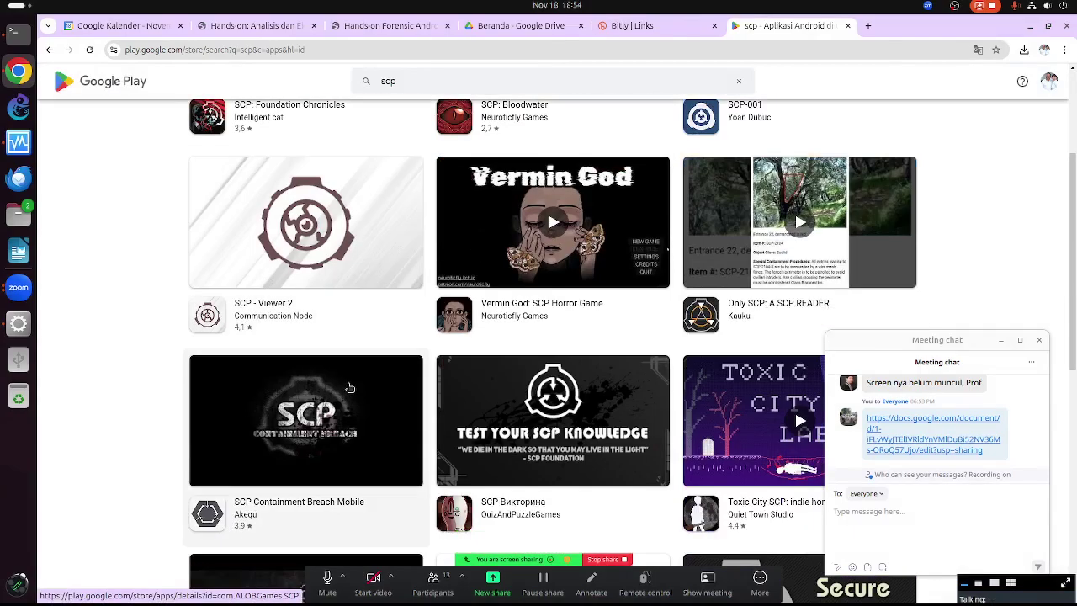
scroll(353, 391, "down", 5)
scroll(392, 445, "down", 3)
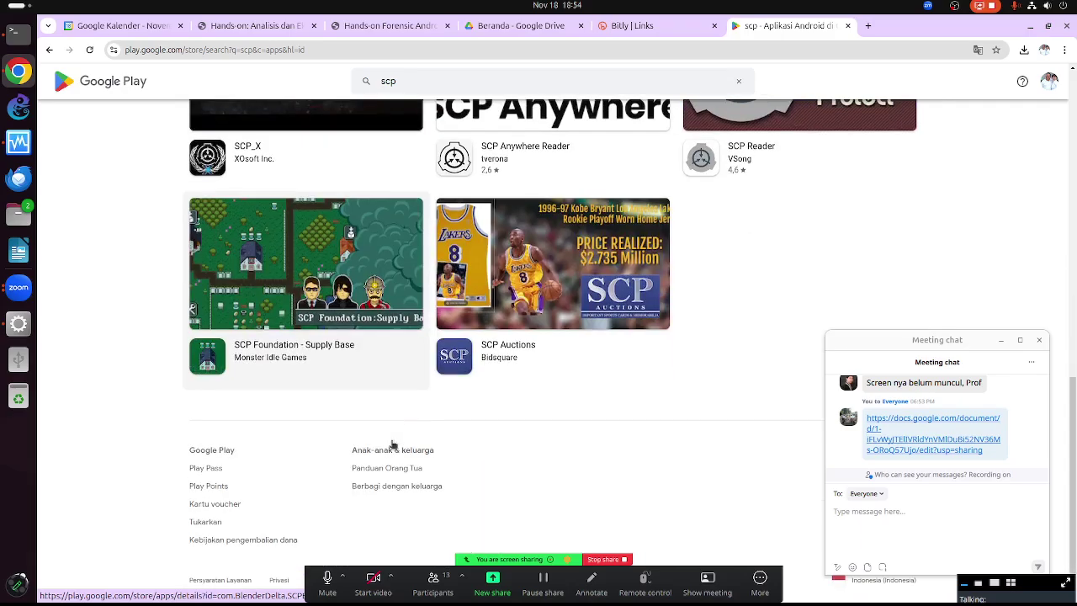
scroll(392, 444, "up", 10)
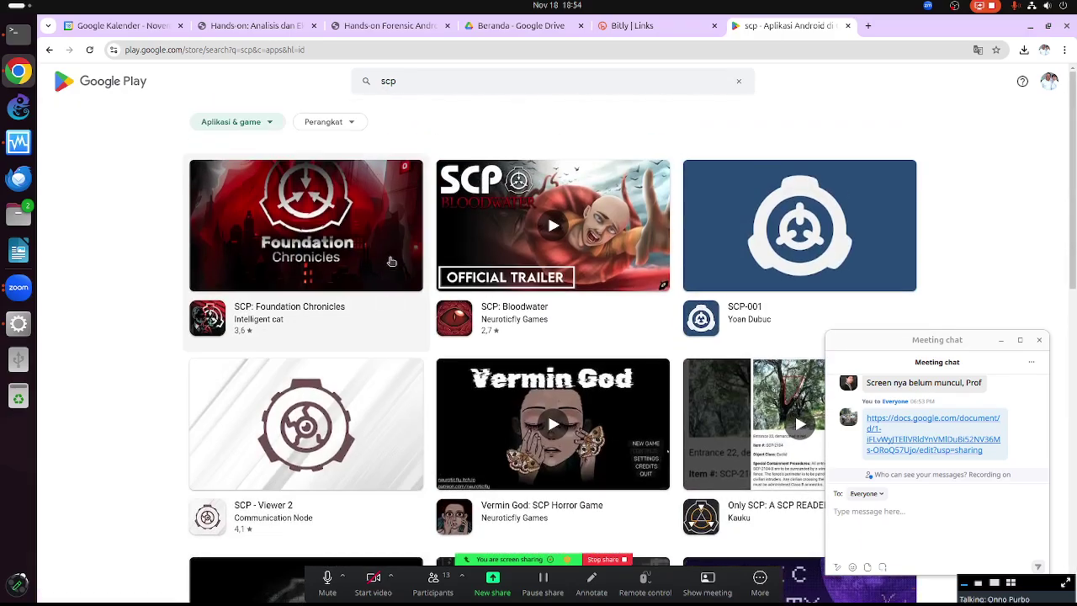
left_click(253, 125)
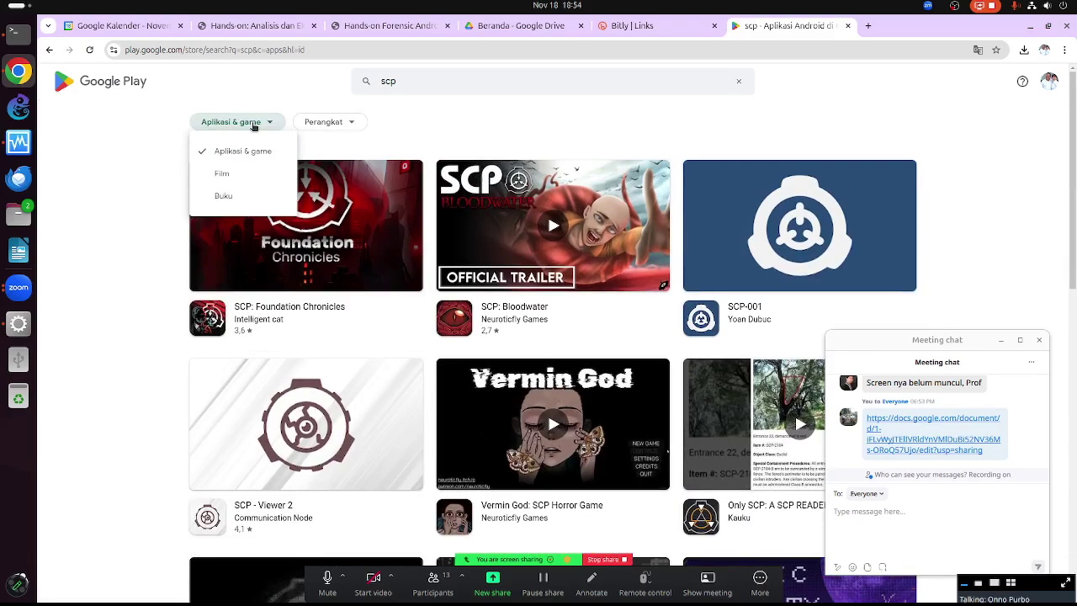
Clear the 'scp' query from the search box, briefly trying 'ftp' before erasing it
left_click(493, 84)
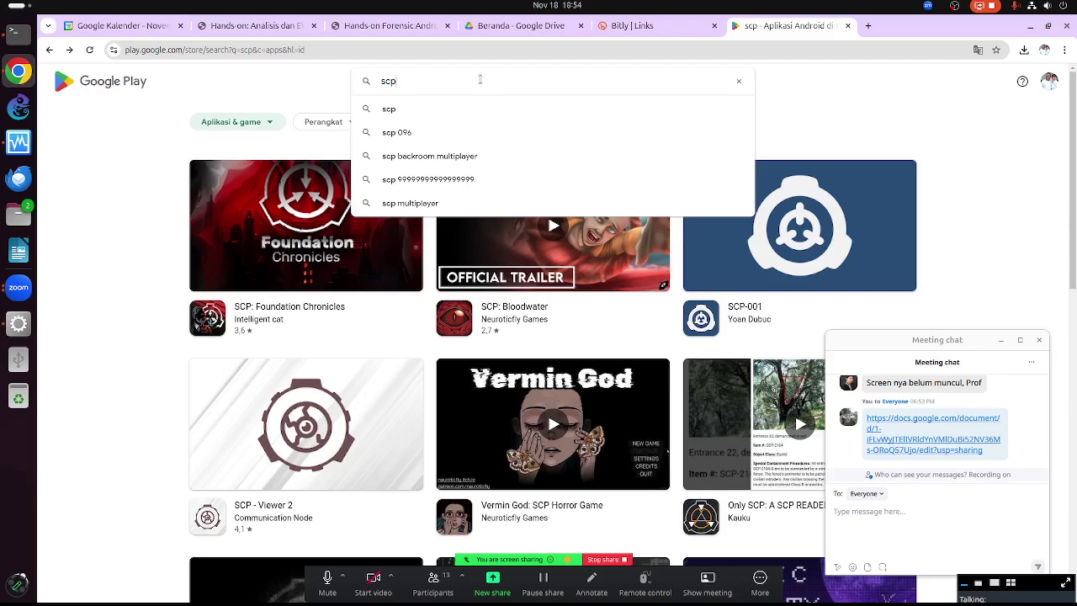
key("BackSpace")
key("BackSpace")
key("BackSpace")
type("ftp")
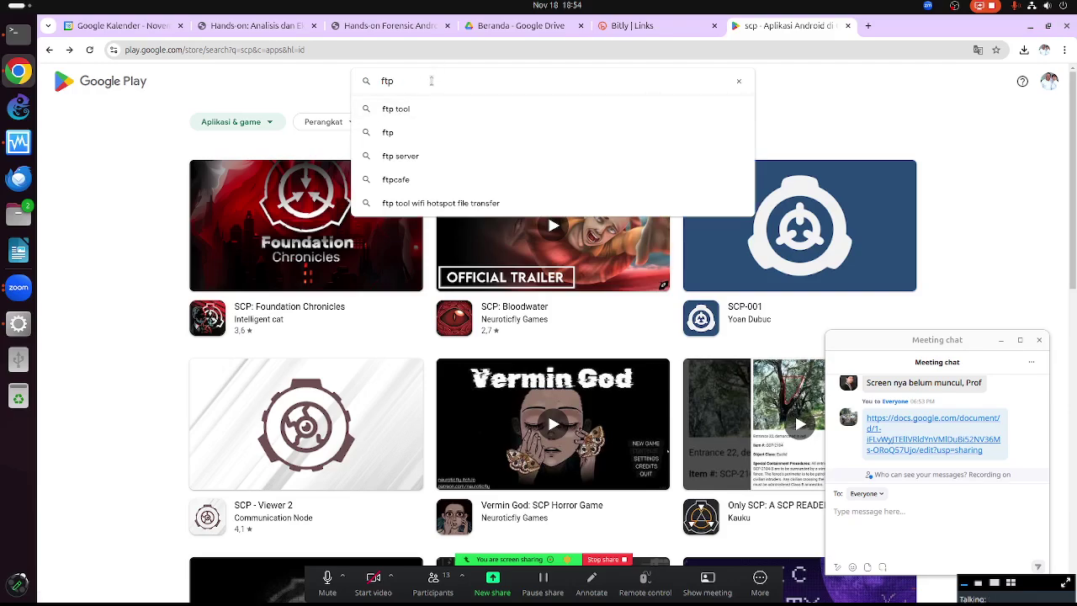
key("BackSpace")
key("BackSpace")
Search the store for 'scp tool' and scroll through the results
type("scp tool")
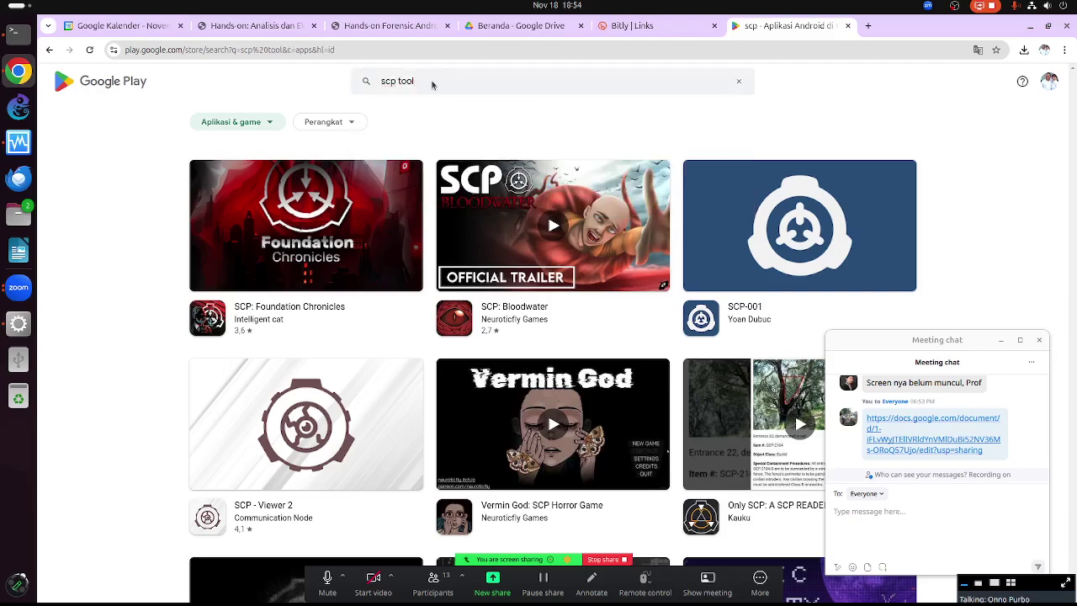
key("Return")
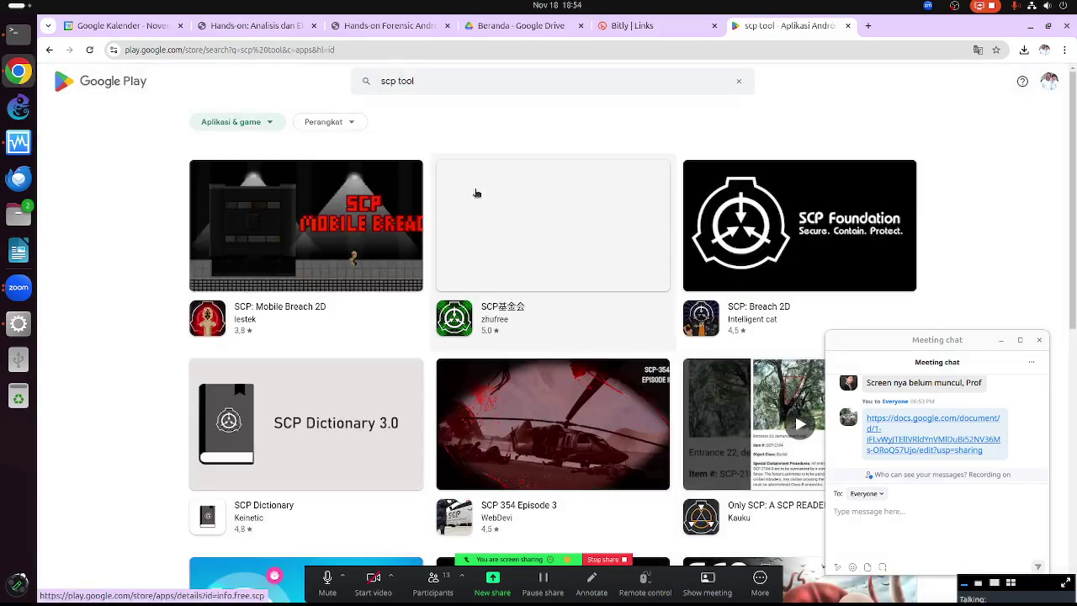
scroll(615, 297, "down", 3)
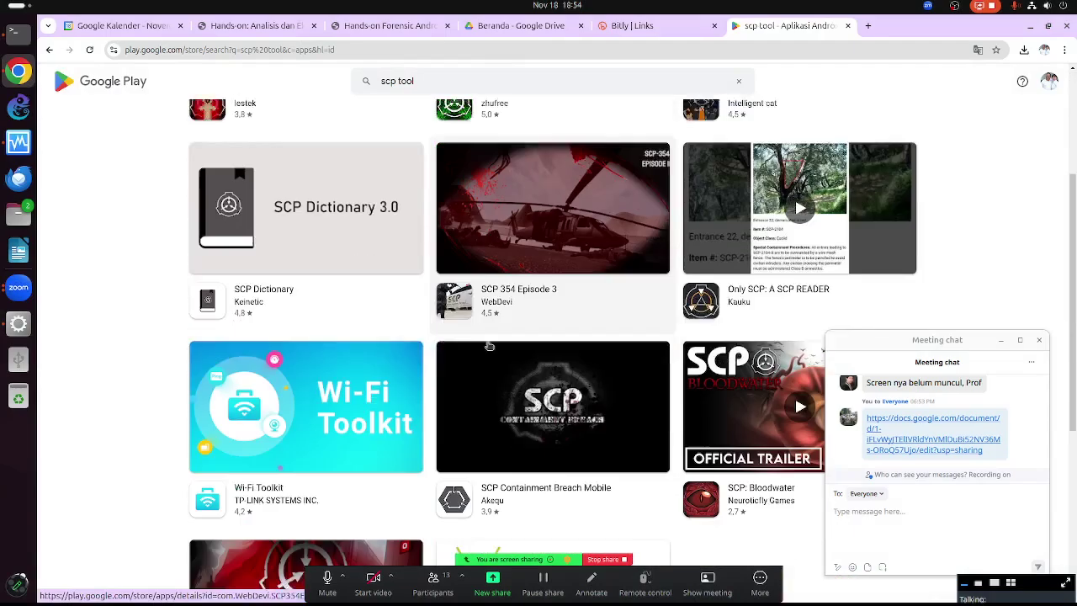
scroll(476, 365, "down", 3)
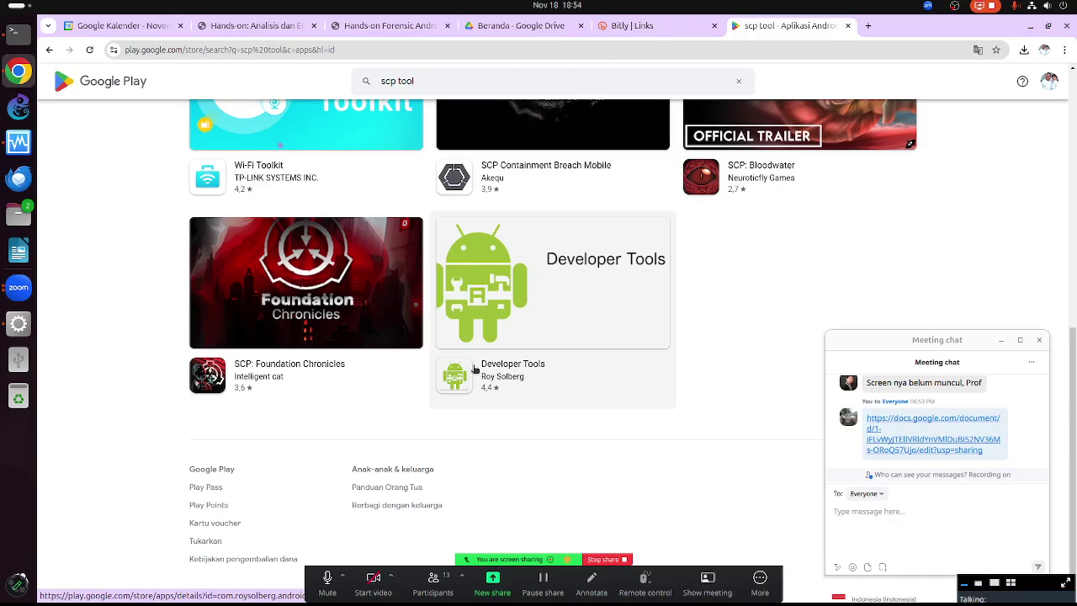
scroll(475, 369, "down", 1)
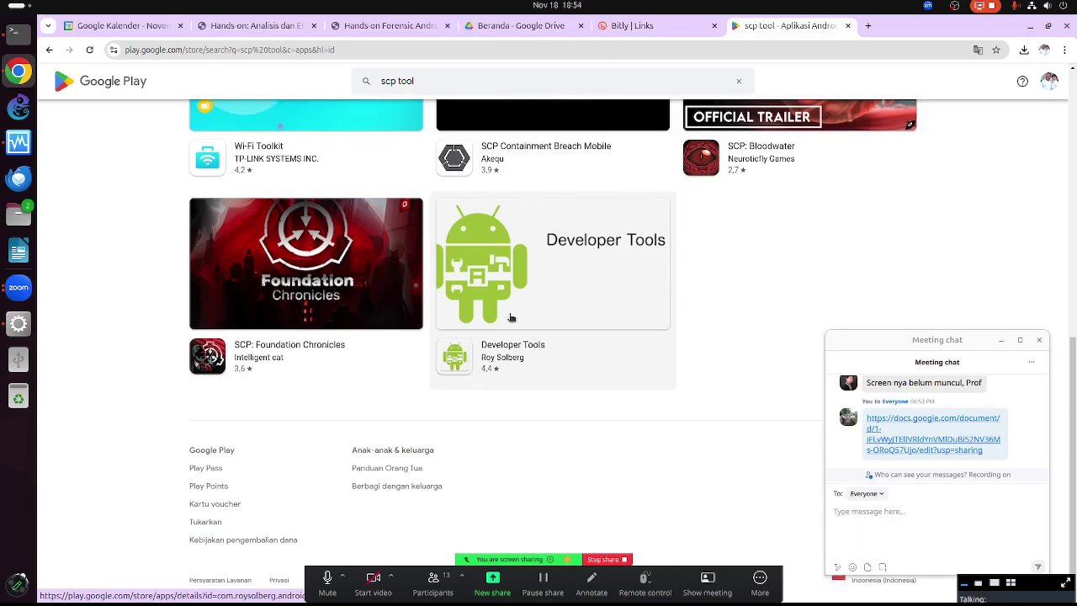
scroll(510, 313, "up", 6)
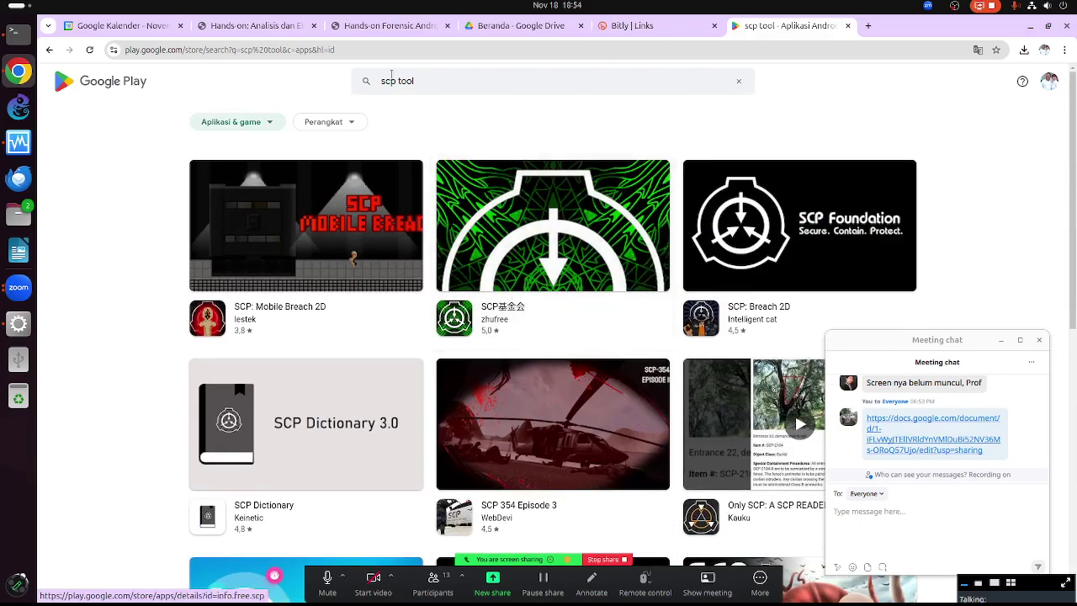
Replace the query with 'ftp' and scroll the FTP app results
left_click_drag(439, 81, 355, 78)
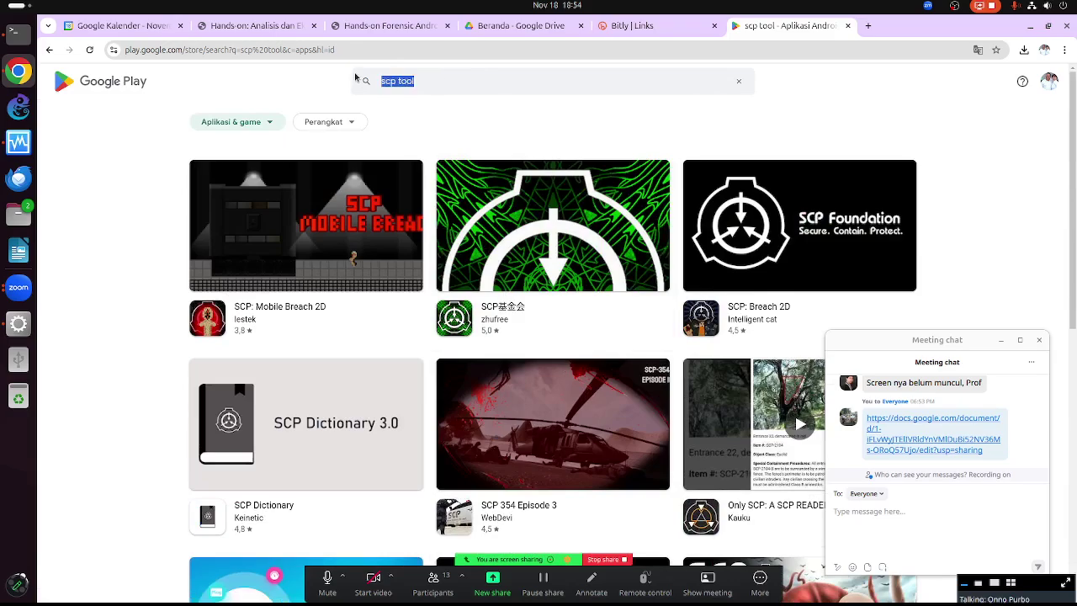
type("ftp")
key("Return")
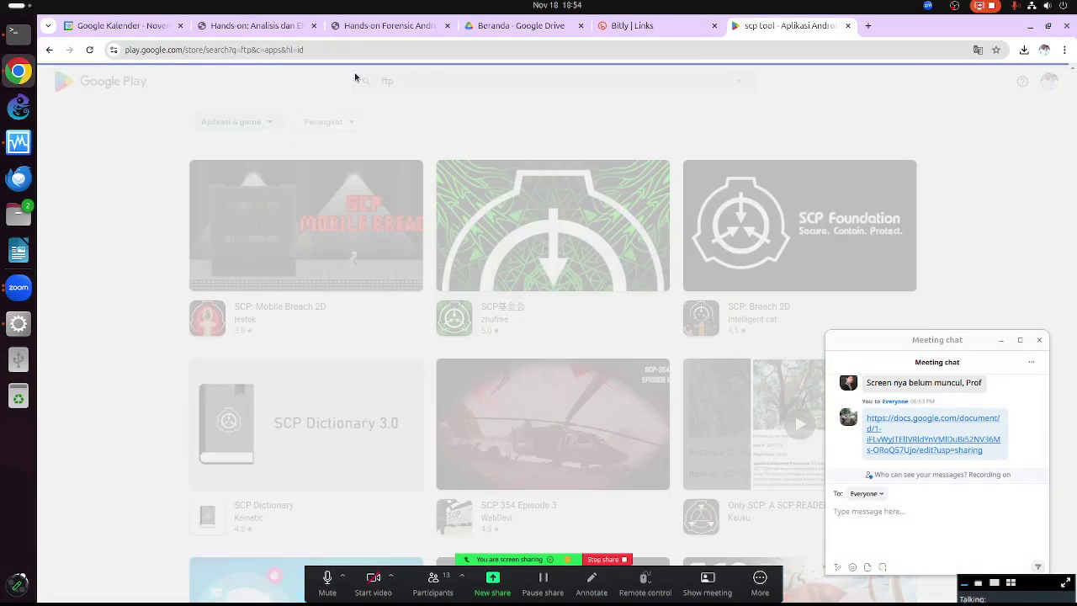
scroll(387, 334, "down", 2)
scroll(390, 337, "down", 1)
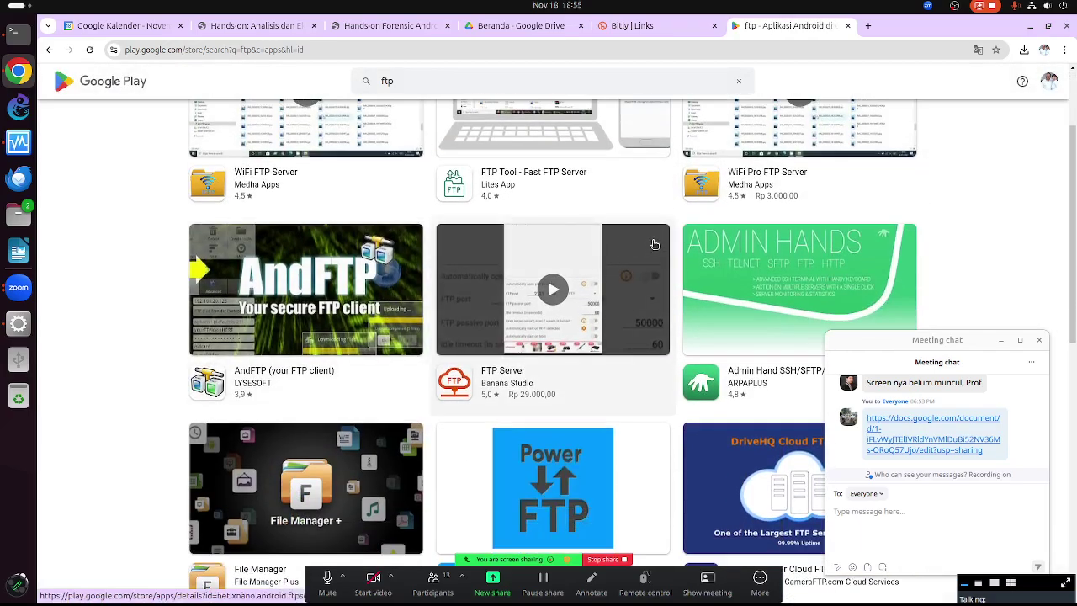